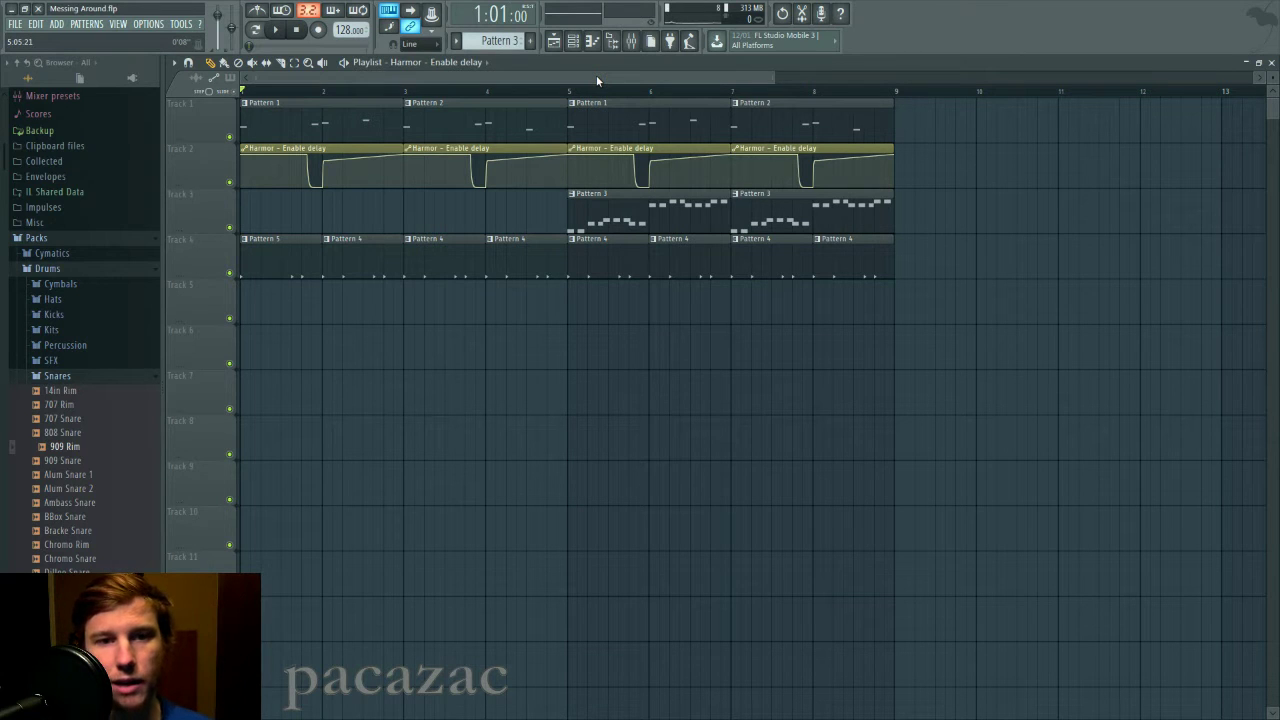
# Open the Default Harmor instrument from the Channel rack and view its ENV and IMG pages
pyautogui.click(572, 40)
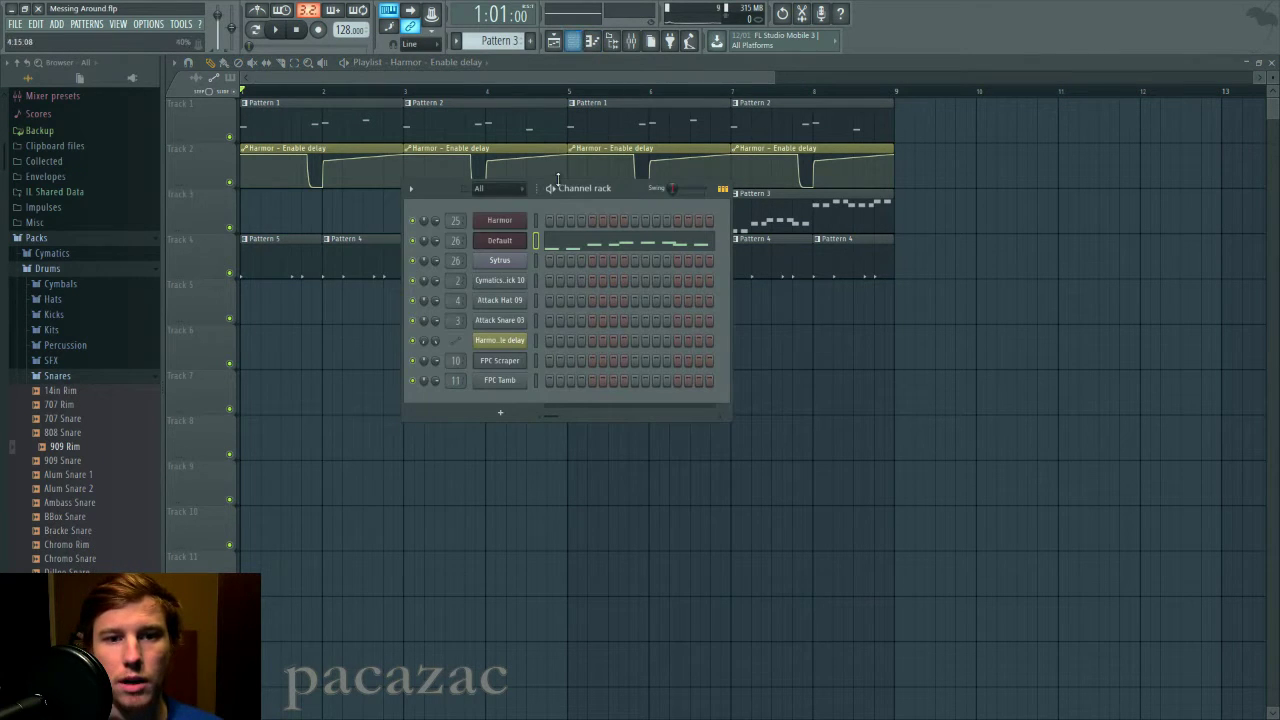
pyautogui.click(510, 241)
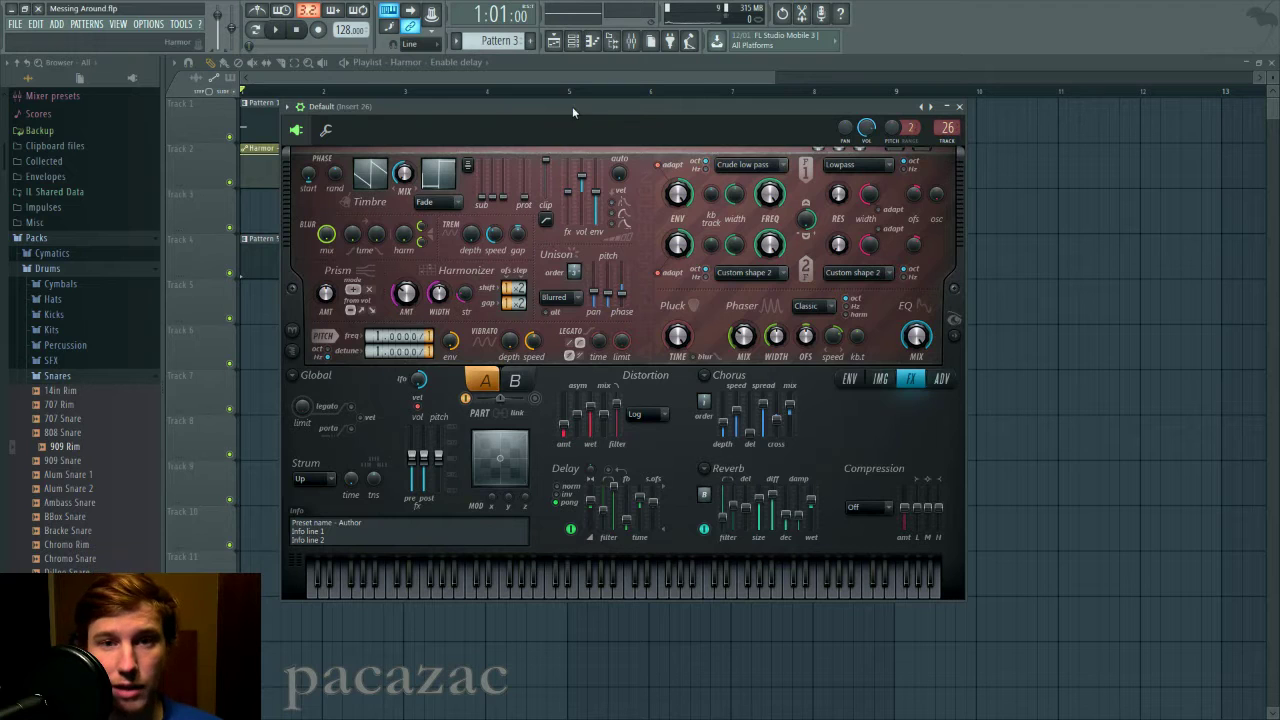
pyautogui.moveTo(572, 106); pyautogui.dragTo(556, 94)
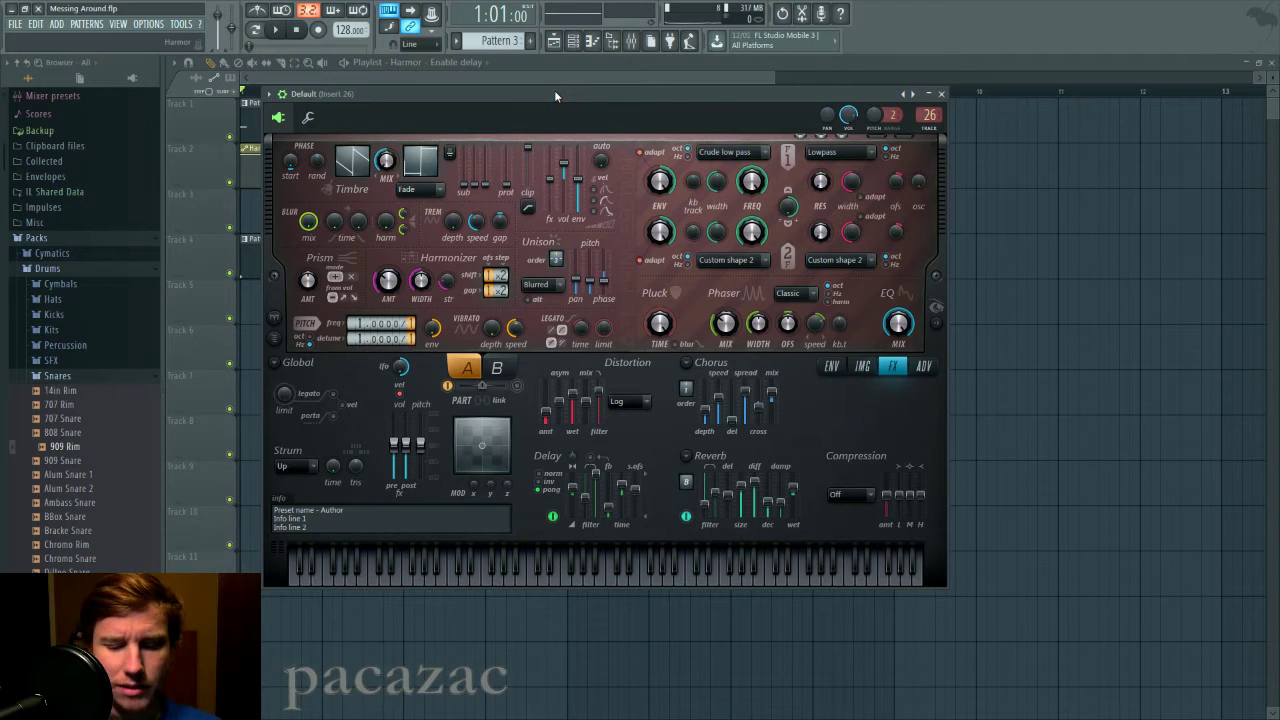
pyautogui.click(831, 368)
pyautogui.click(863, 368)
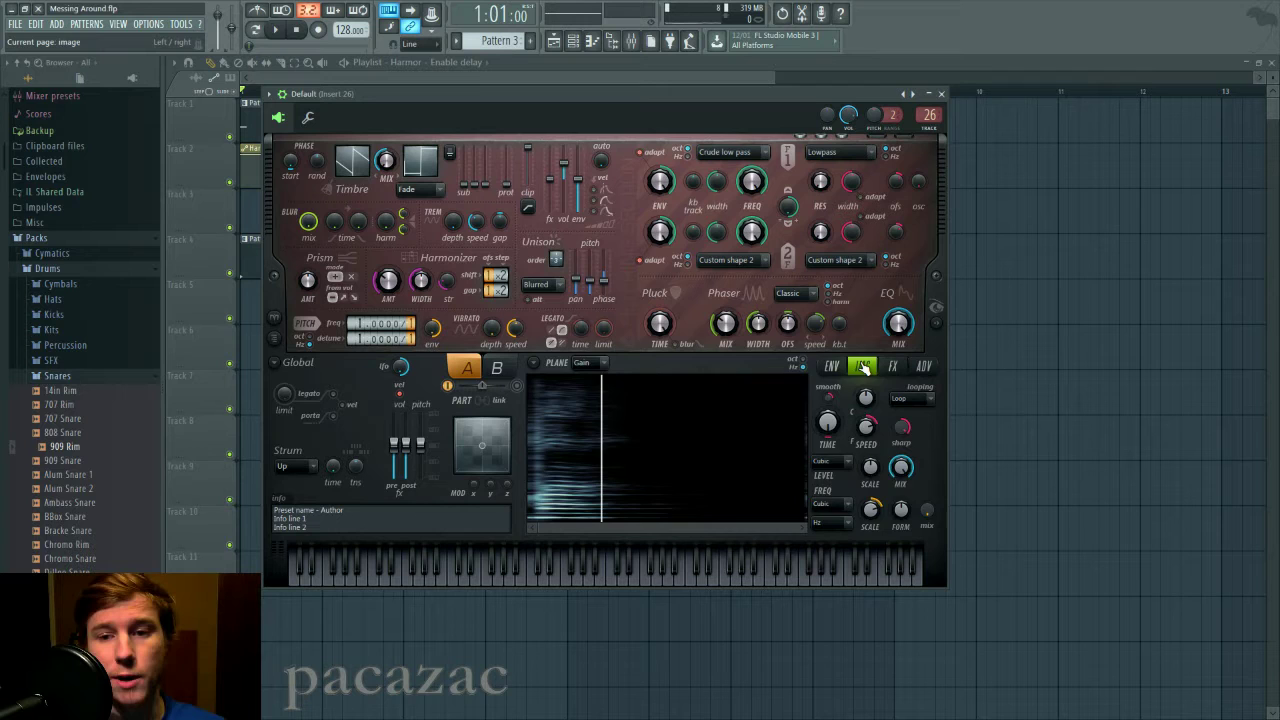
pyautogui.click(832, 368)
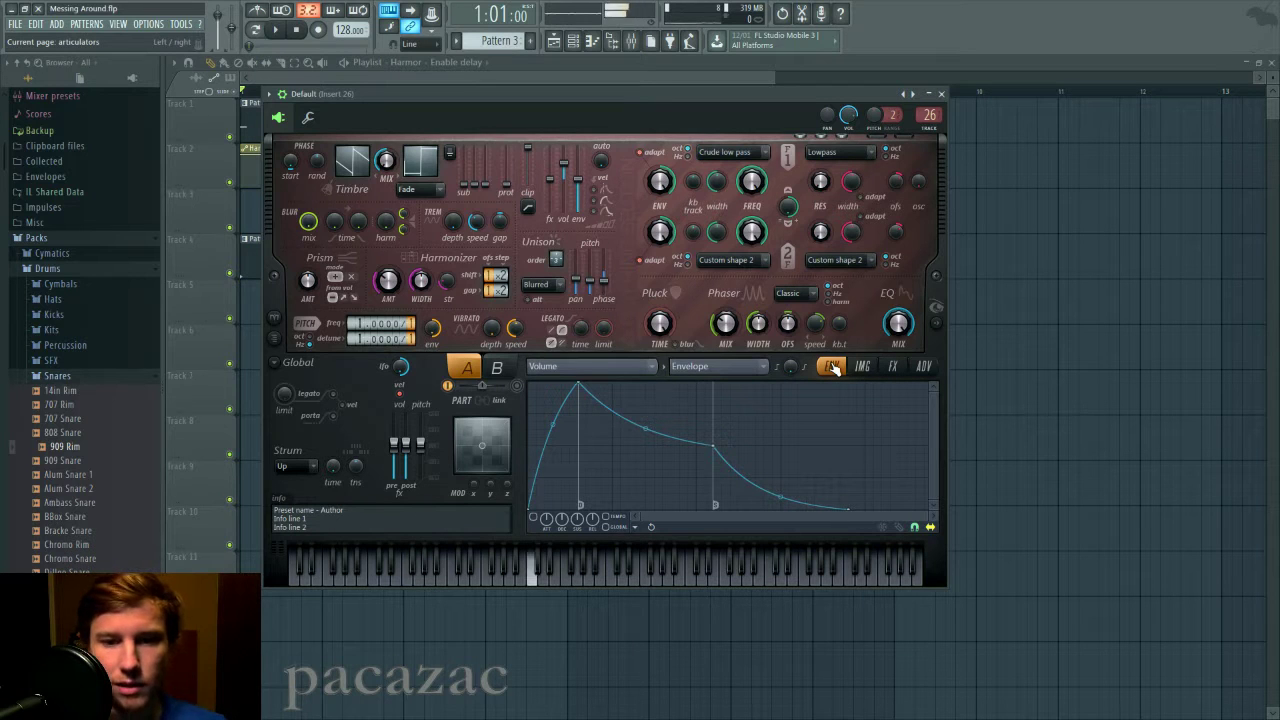
# Audition the Default Harmor patch by playing a run of notes on the computer keyboard
pyautogui.press('b')
pyautogui.press('m')
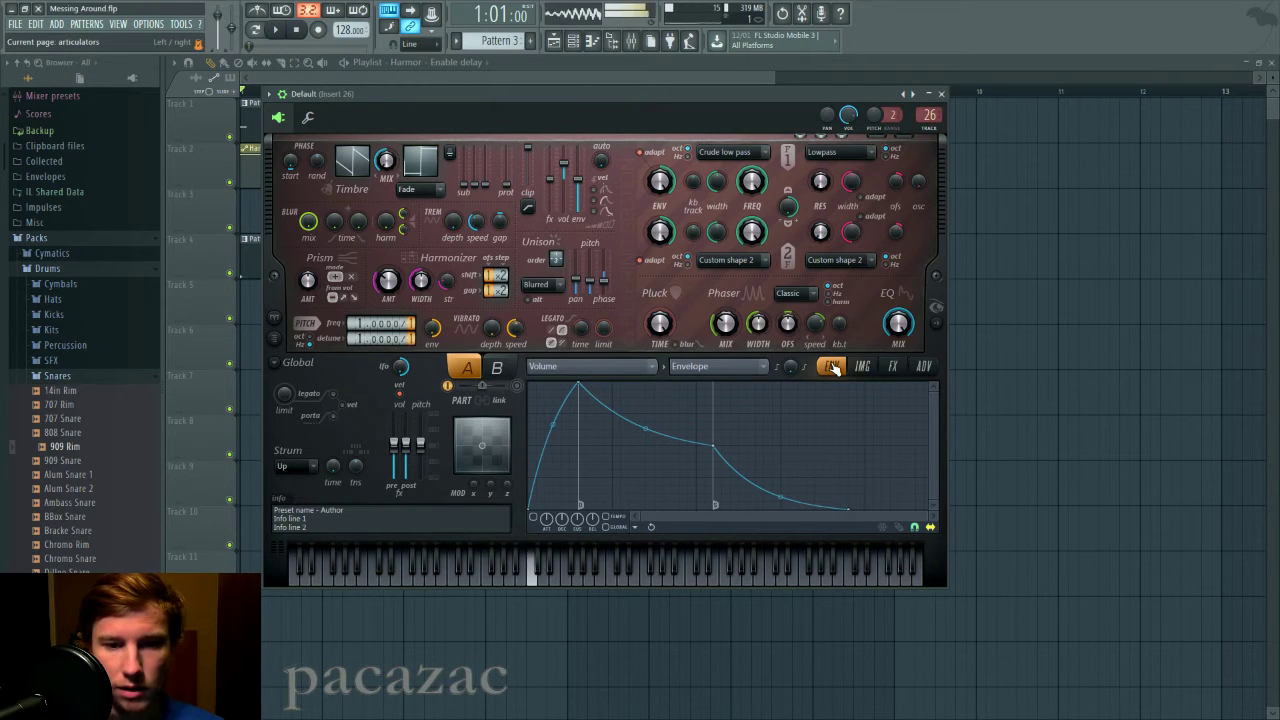
pyautogui.press('q')
pyautogui.press('e')
pyautogui.press('r')
pyautogui.press('e')
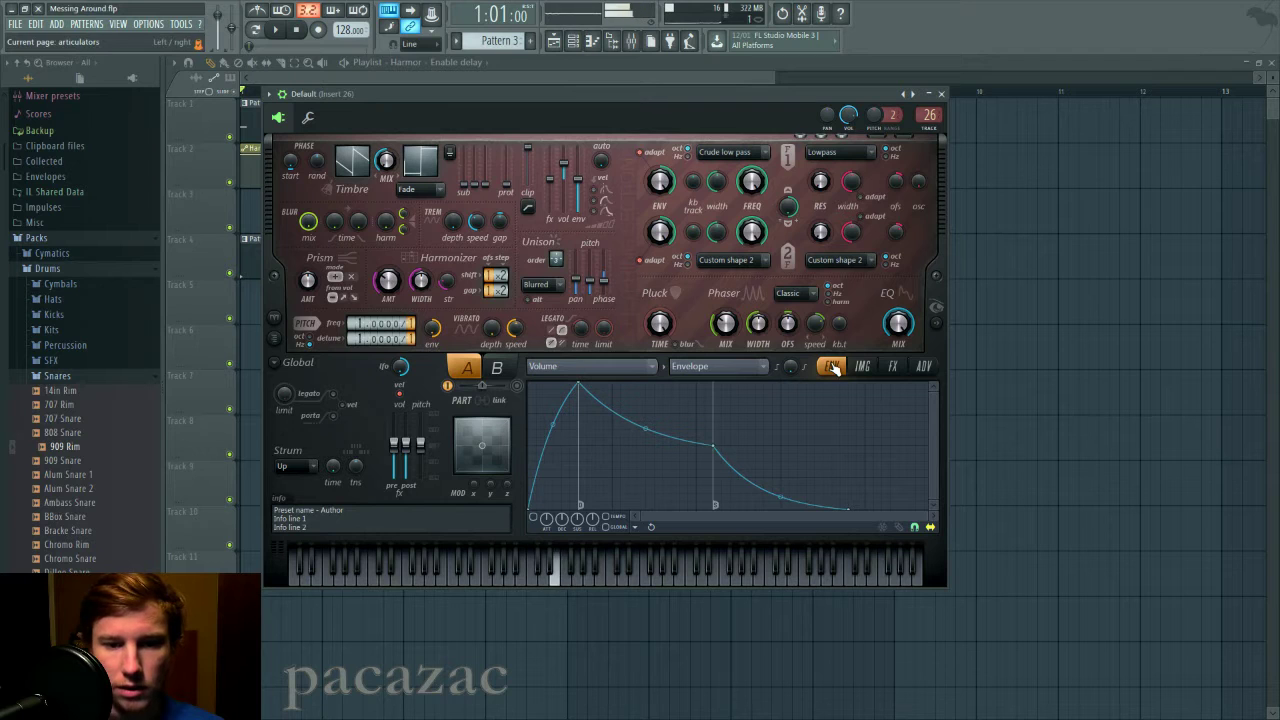
pyautogui.press('w')
pyautogui.press('t')
pyautogui.press('w')
pyautogui.press('q')
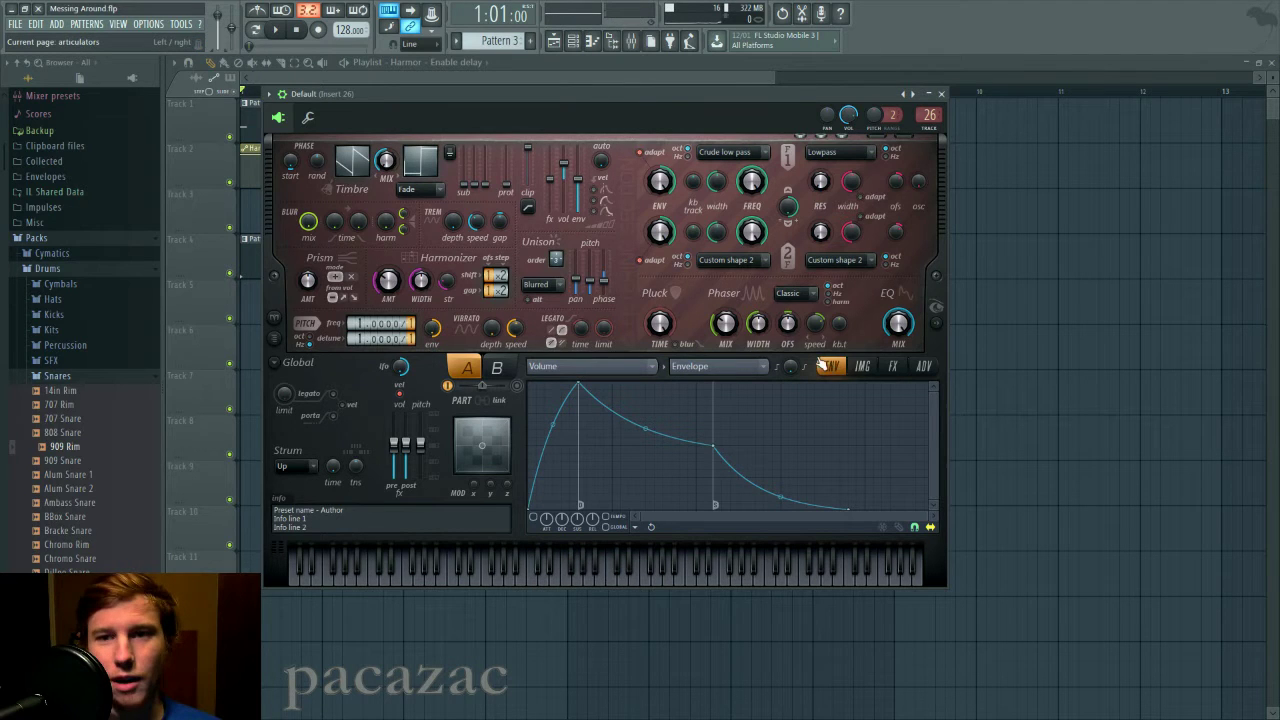
pyautogui.moveTo(746, 98)
pyautogui.mouseDown()
pyautogui.moveTo(736, 120)
pyautogui.moveTo(770, 245)
pyautogui.moveTo(782, 148)
pyautogui.moveTo(770, 160)
pyautogui.mouseUp()
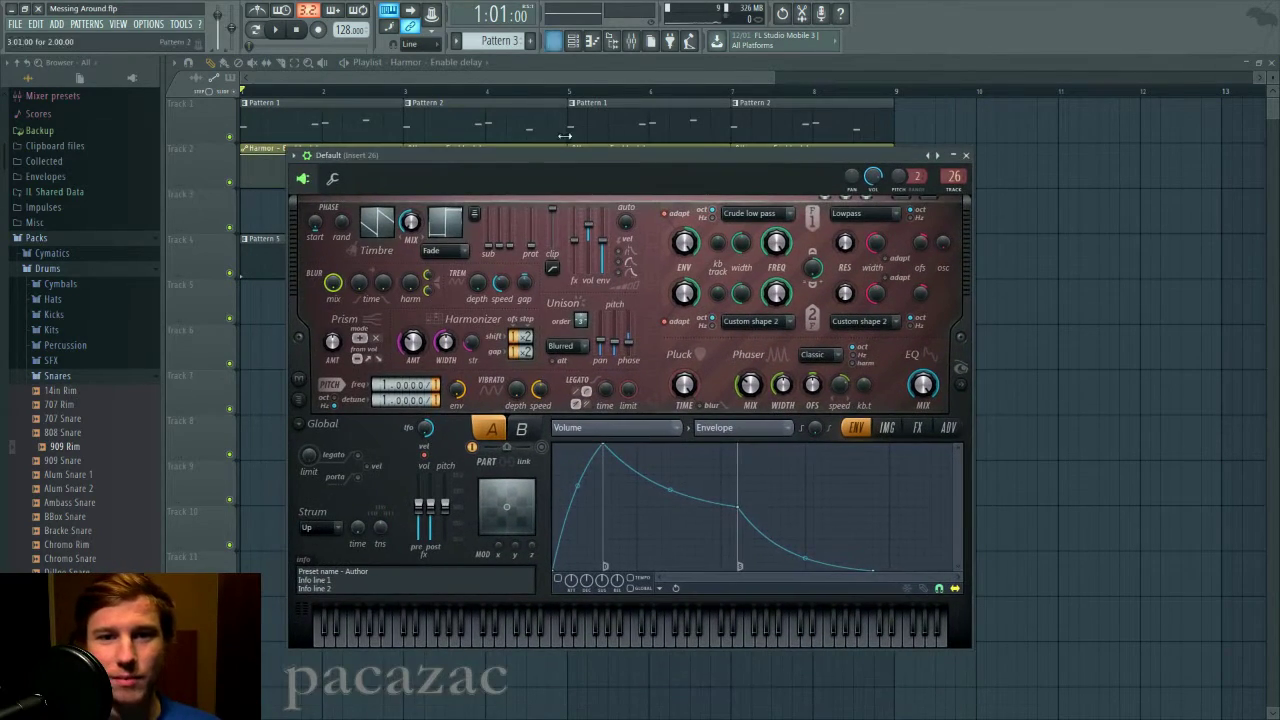
pyautogui.moveTo(624, 165); pyautogui.dragTo(614, 142)
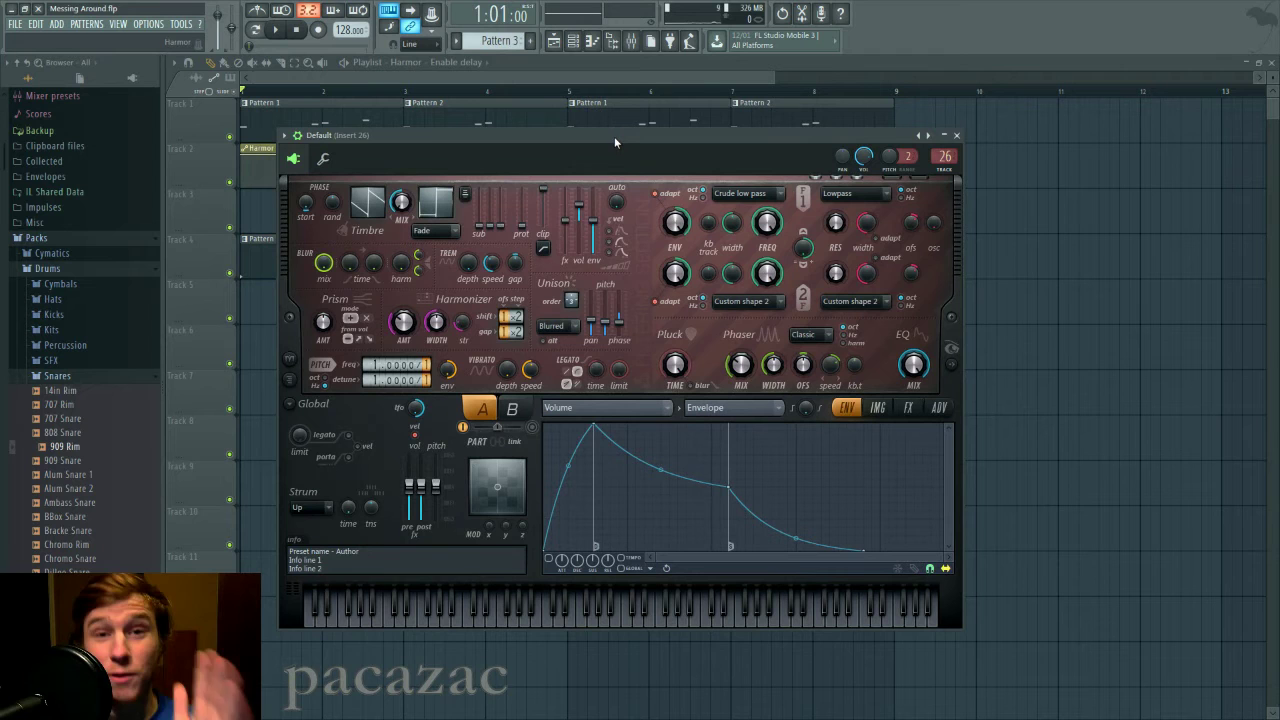
# Close Harmor and set mixer Insert 1's audio input to Input 1
pyautogui.click(624, 77)
pyautogui.click(633, 44)
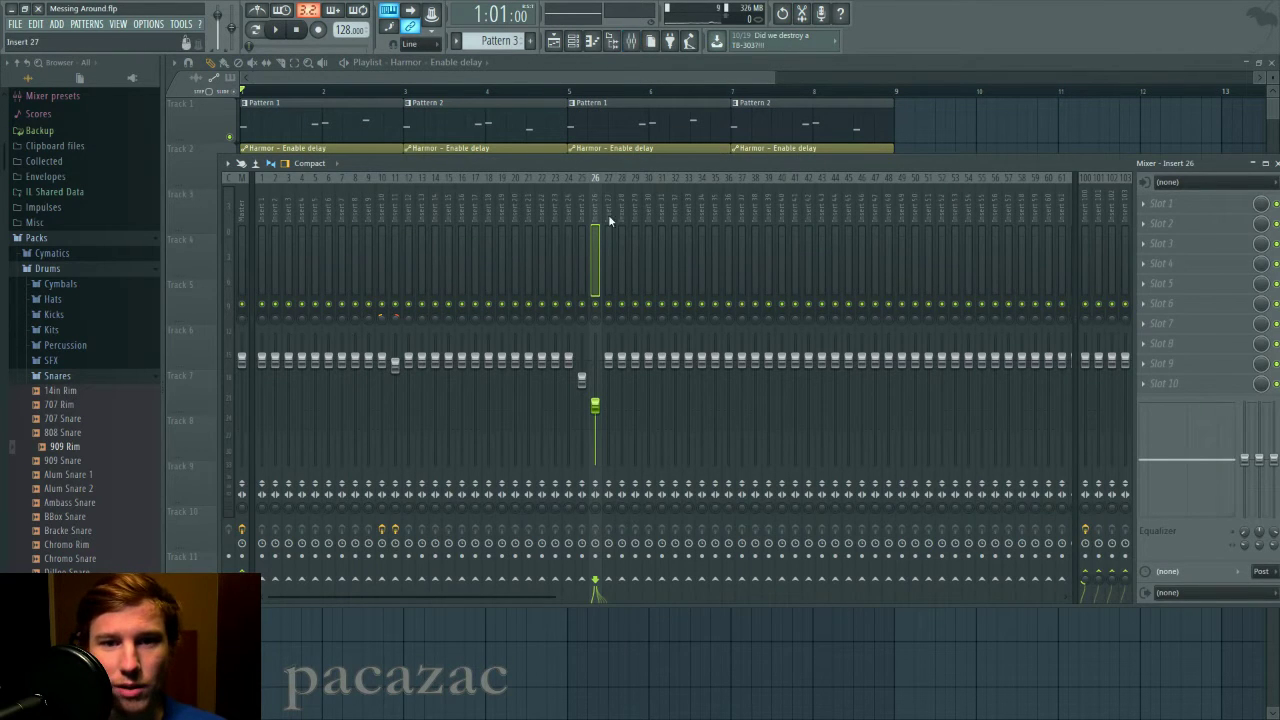
pyautogui.click(260, 229)
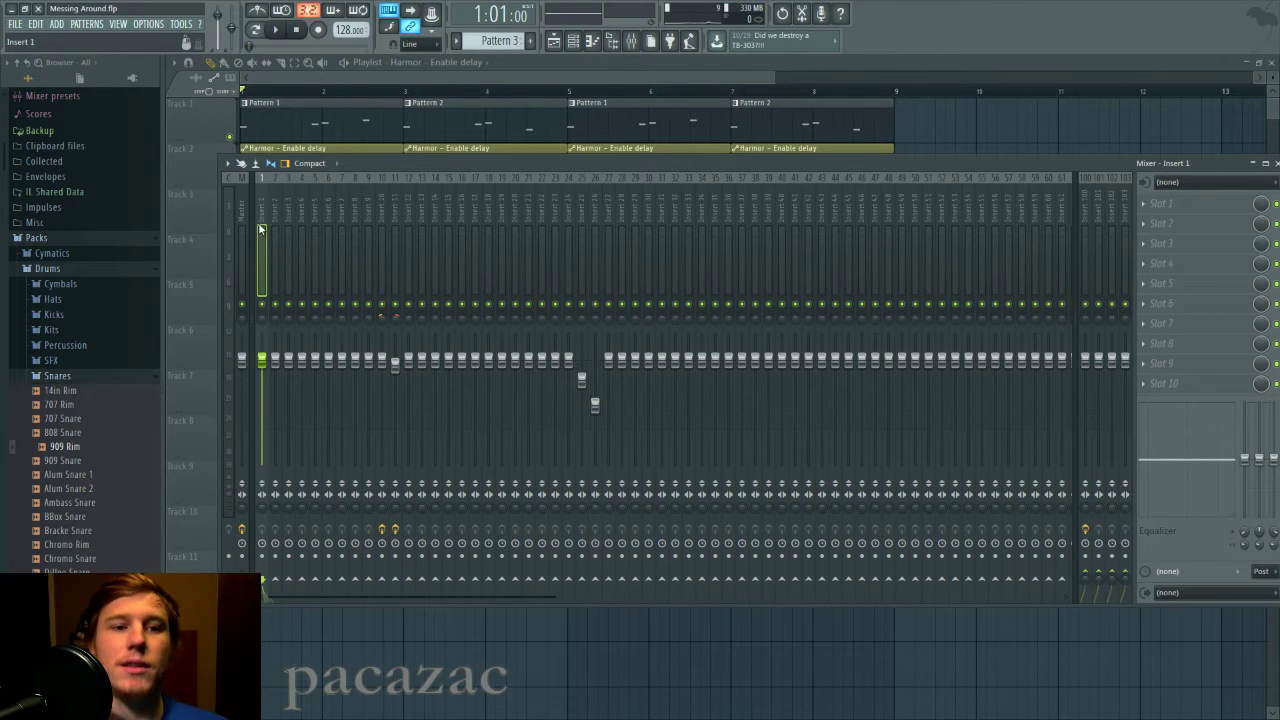
pyautogui.click(1140, 204)
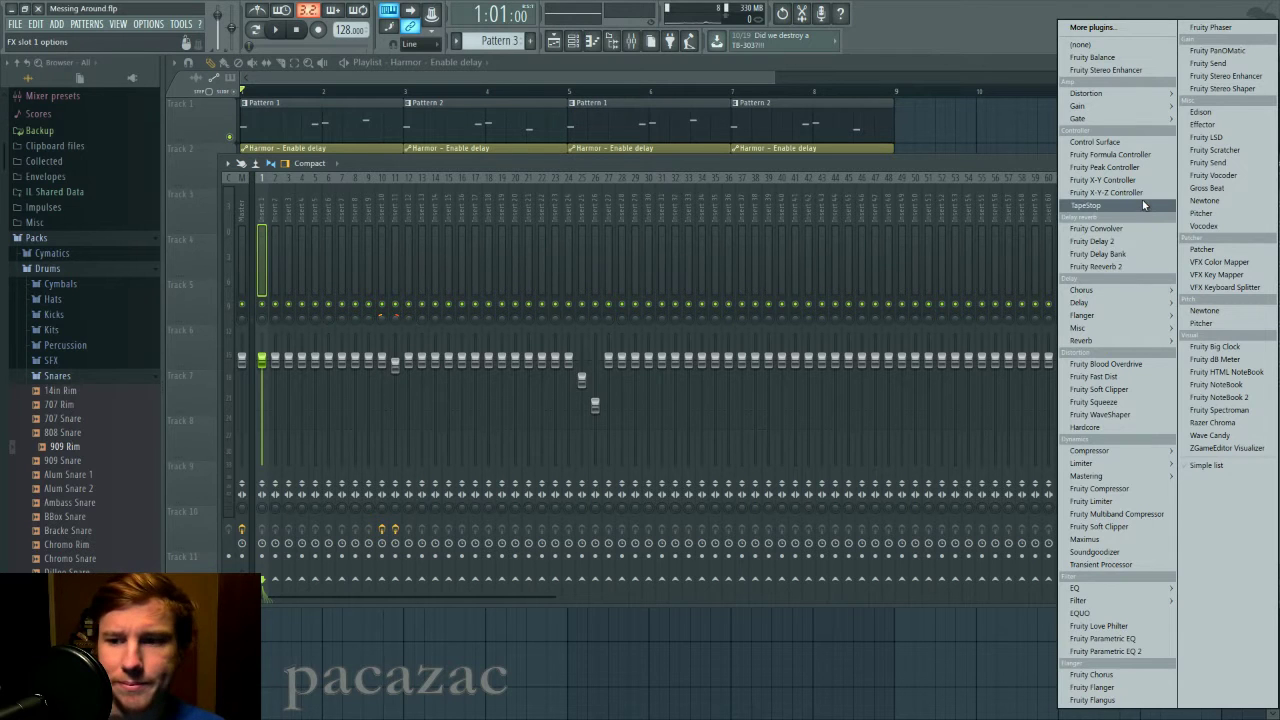
pyautogui.moveTo(1078, 118)
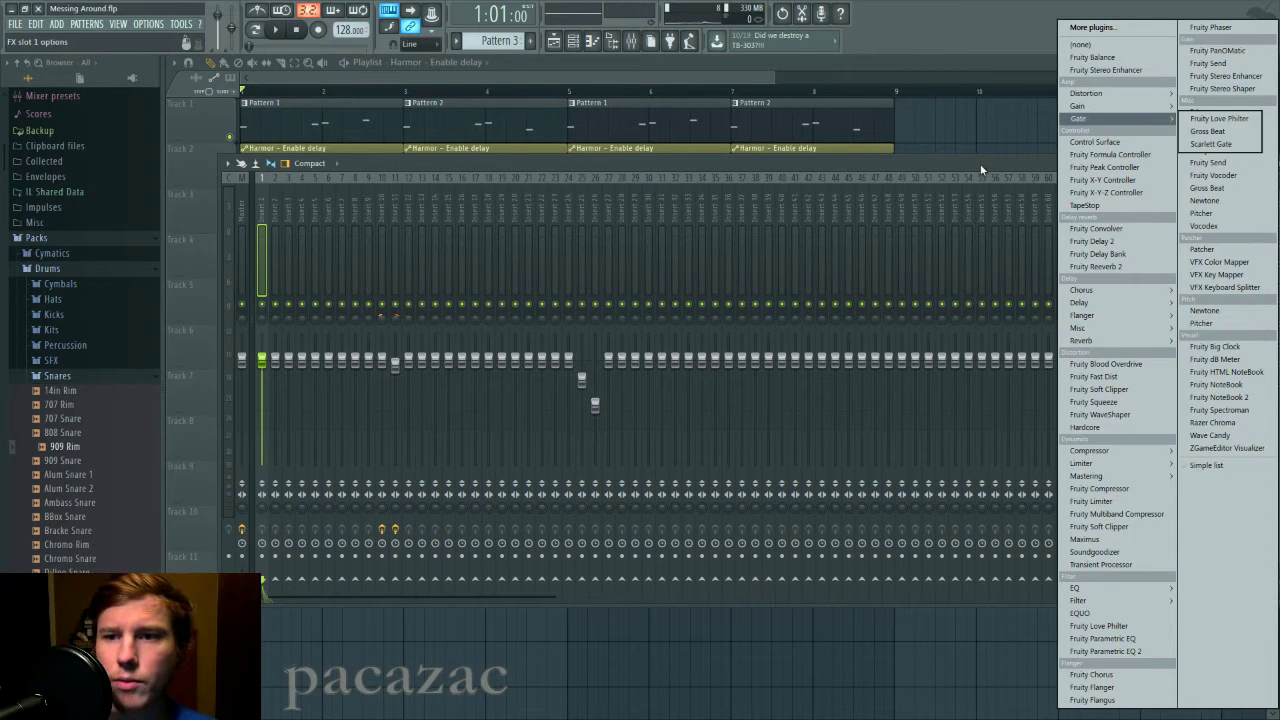
pyautogui.click(981, 170)
pyautogui.click(1220, 188)
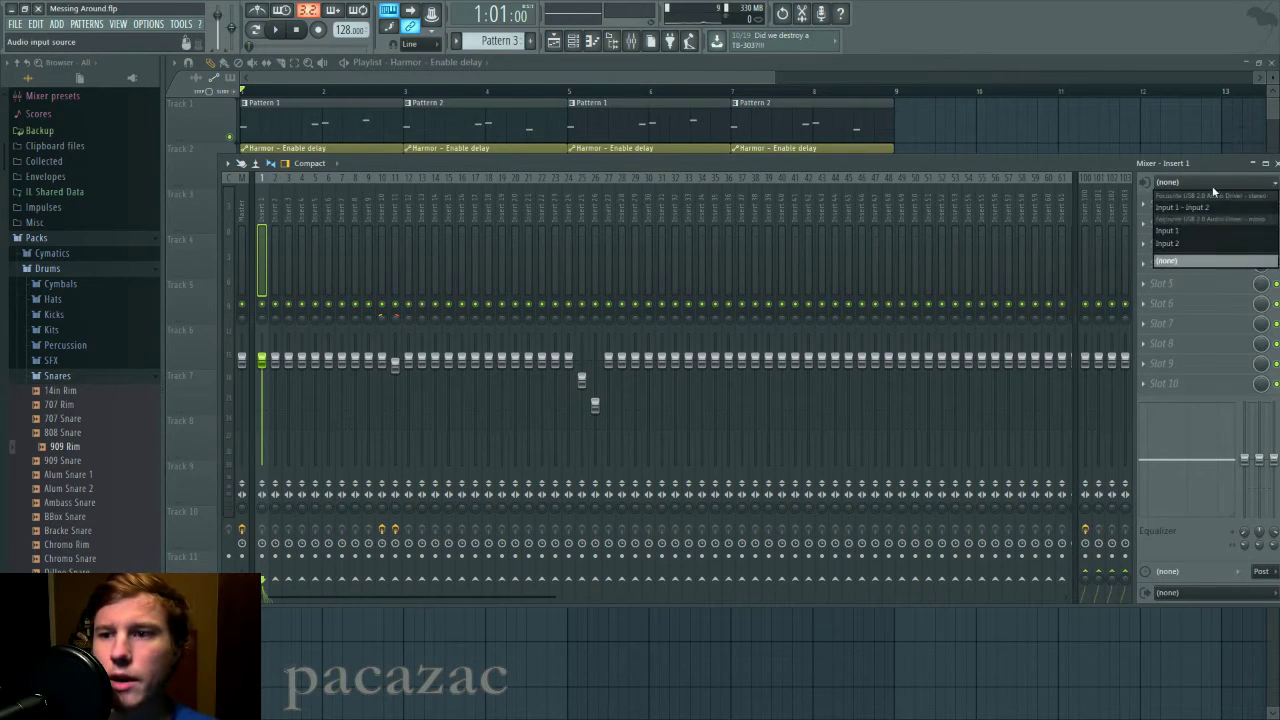
pyautogui.click(1185, 232)
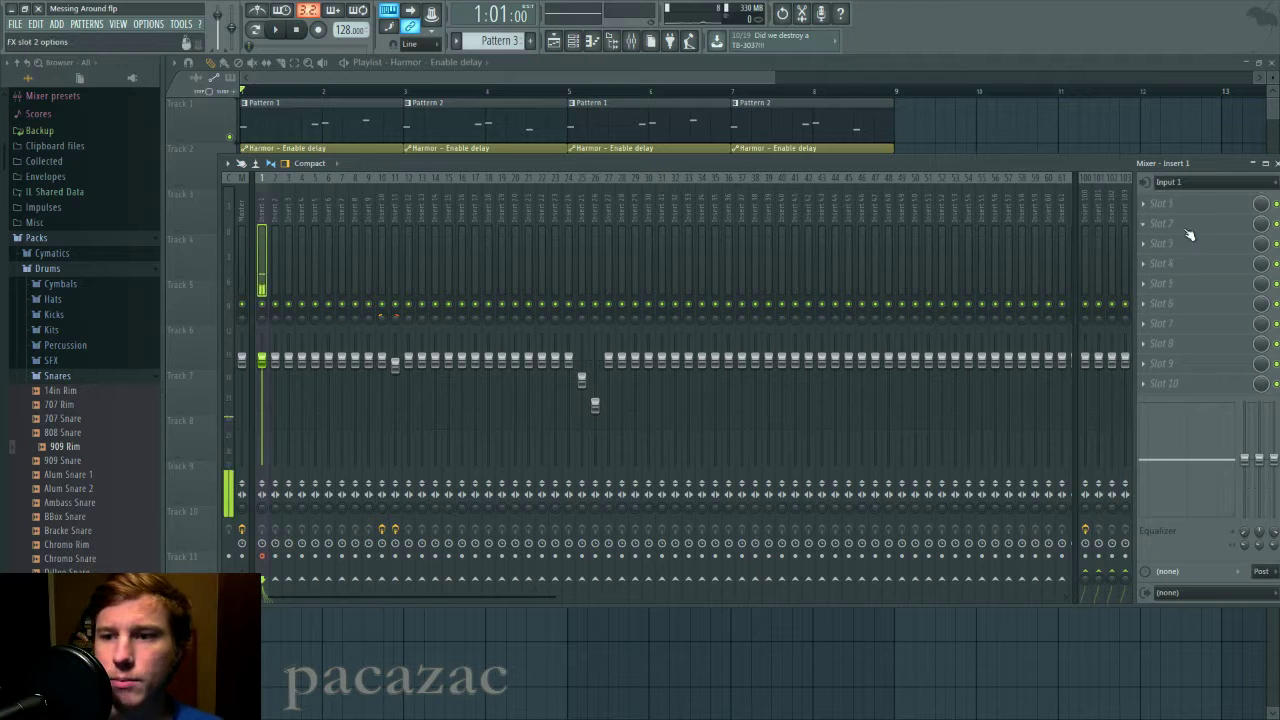
# Check the audio device settings under Options
pyautogui.click(148, 23)
pyautogui.click(155, 62)
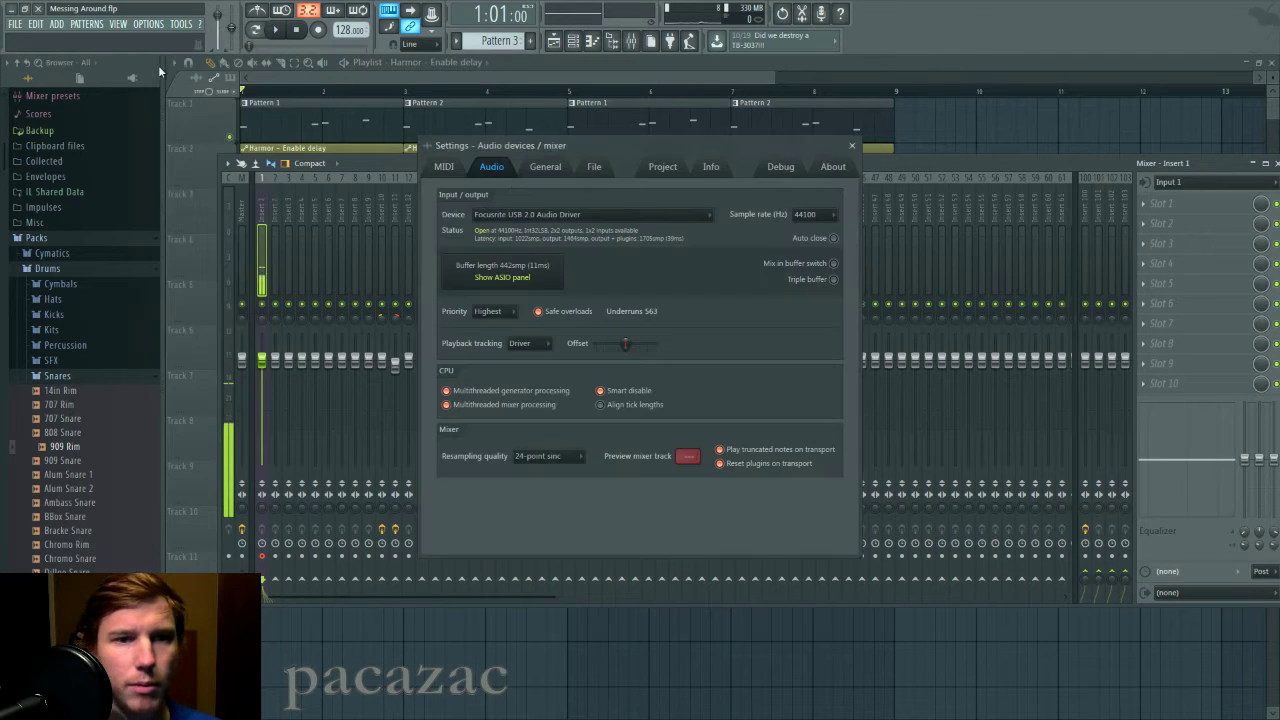
pyautogui.click(853, 147)
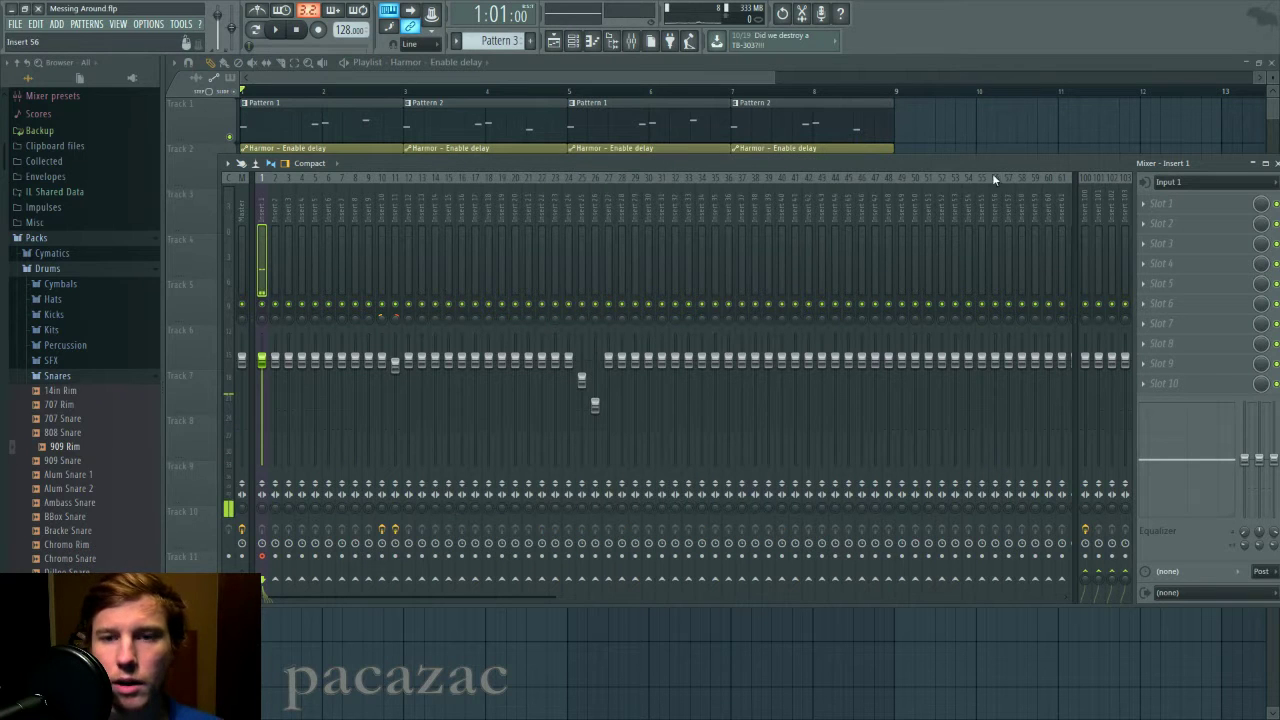
# Load Edison into Insert 1's first effect slot, replacing Effector
pyautogui.click(1152, 203)
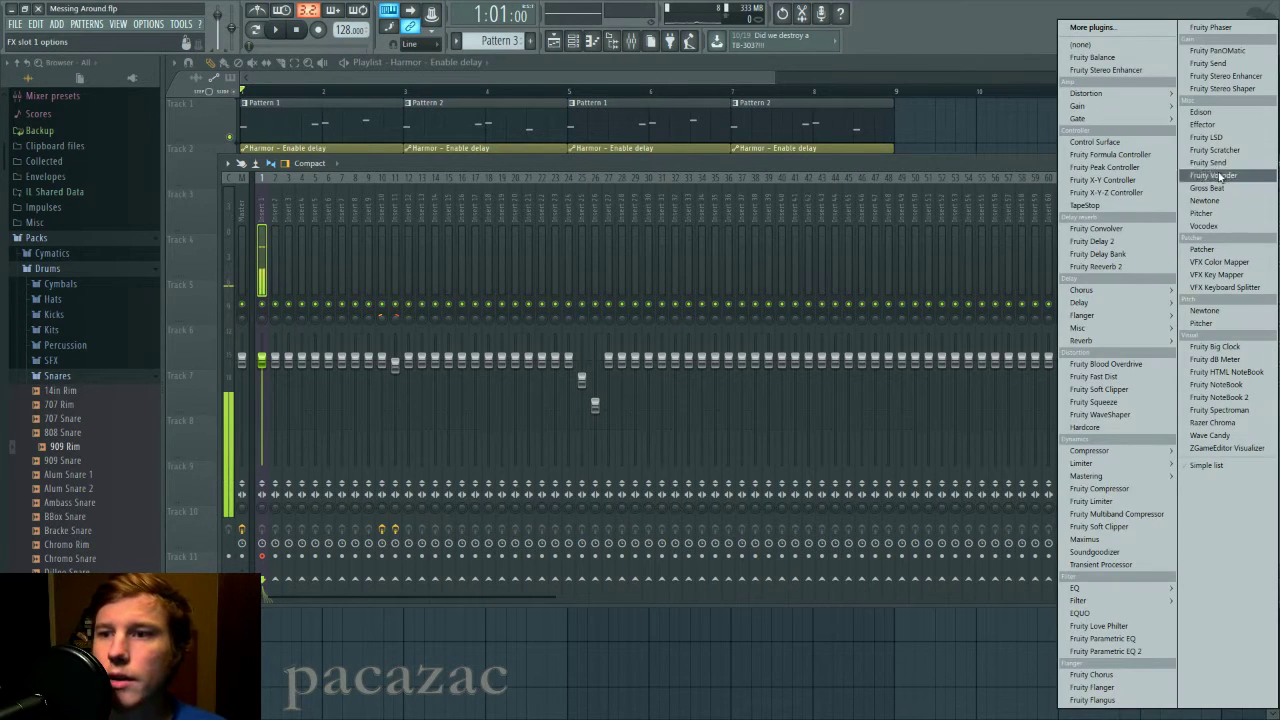
pyautogui.click(1212, 125)
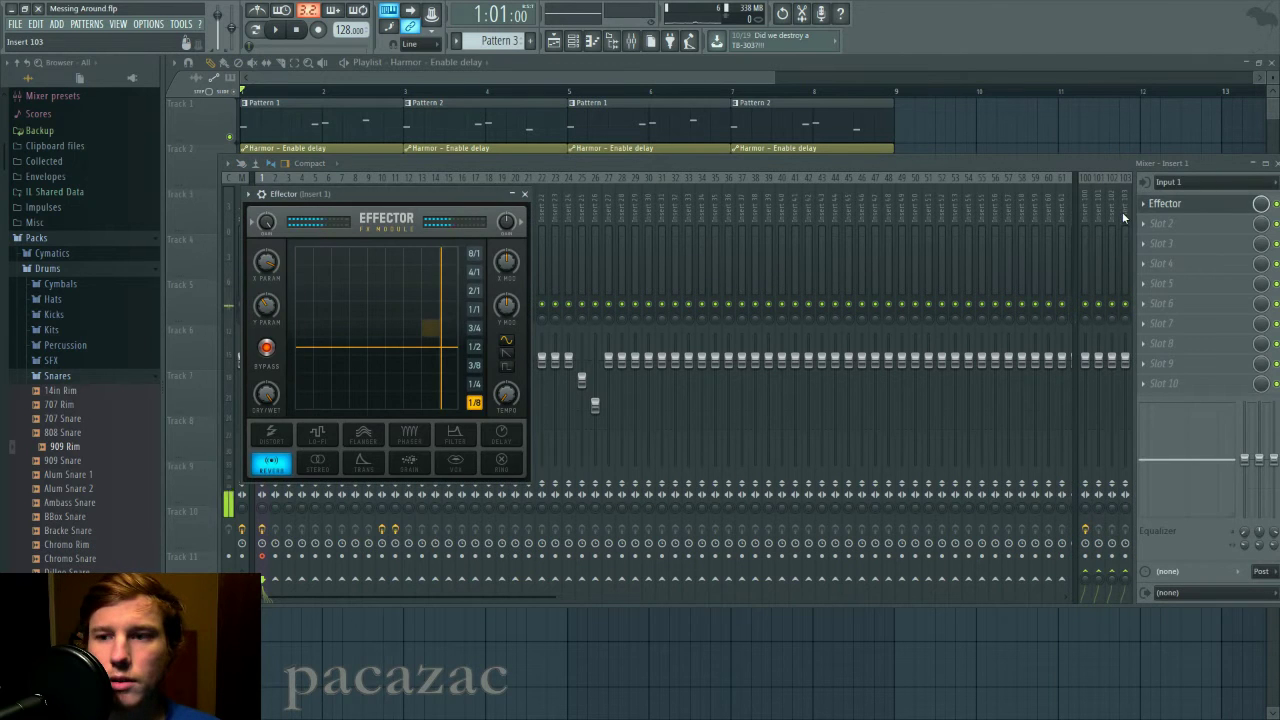
pyautogui.click(1150, 203)
pyautogui.click(1221, 111)
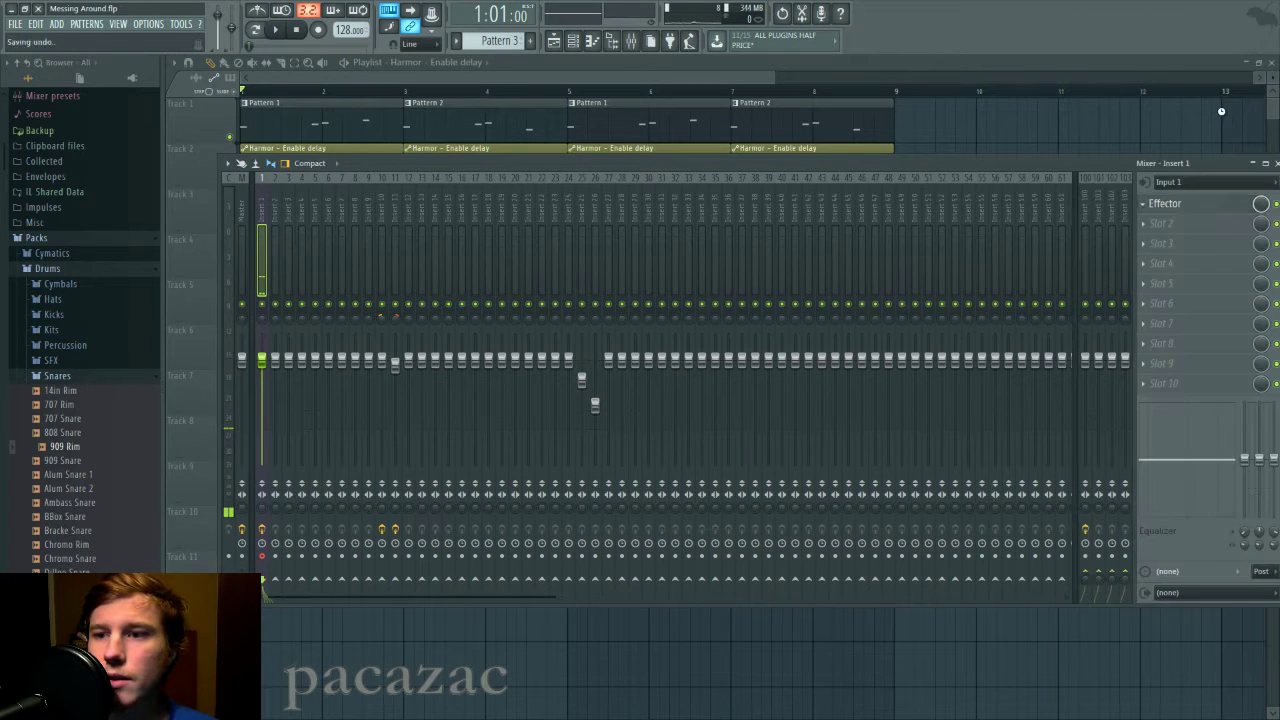
# Record a short spoken voice clip in Edison from Input 1
pyautogui.moveTo(589, 185); pyautogui.dragTo(689, 178)
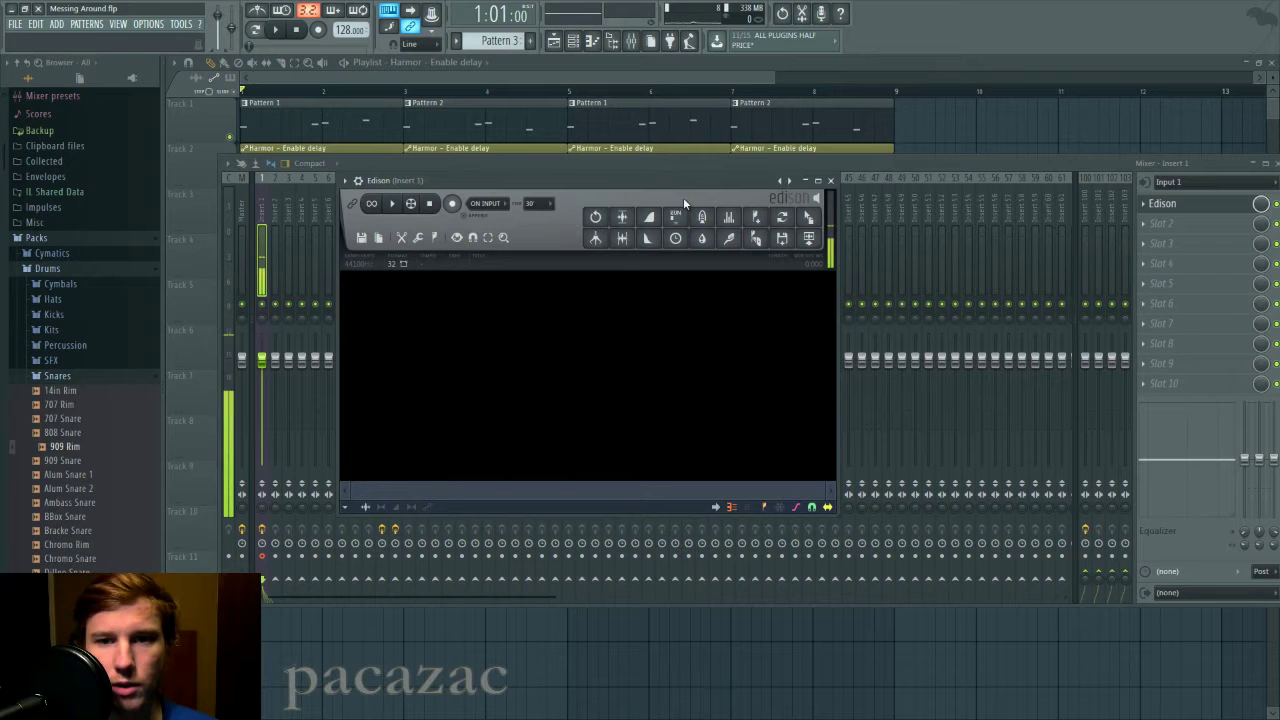
pyautogui.click(454, 205)
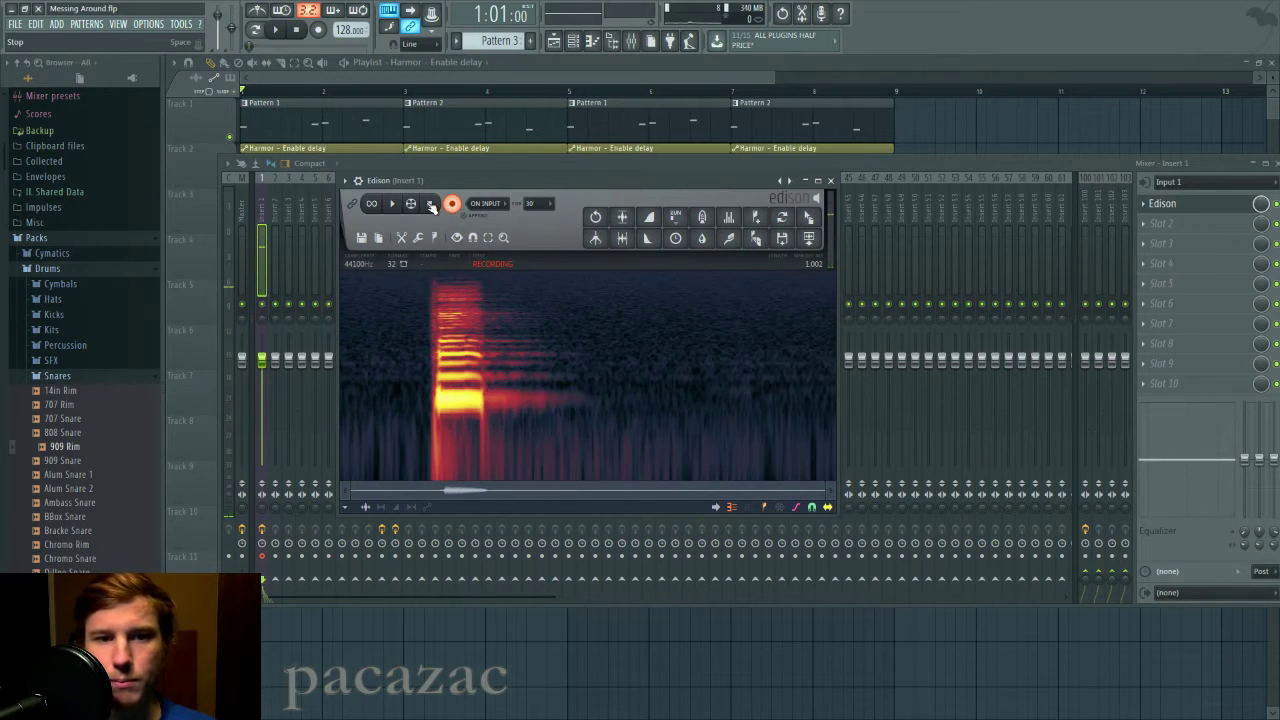
pyautogui.click(432, 205)
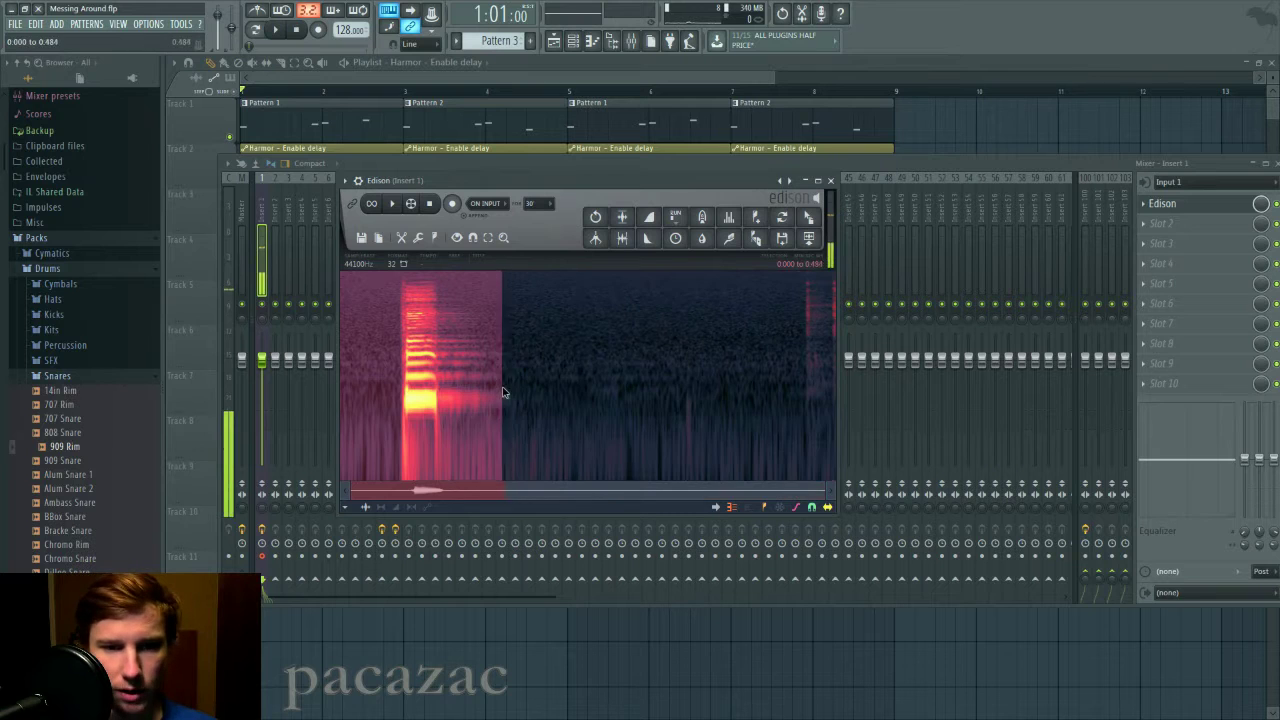
# Enable Snap to zero-crossing and select the steady vowel section of the clip
pyautogui.moveTo(345, 400); pyautogui.dragTo(520, 395)
pyautogui.rightClick(395, 418)
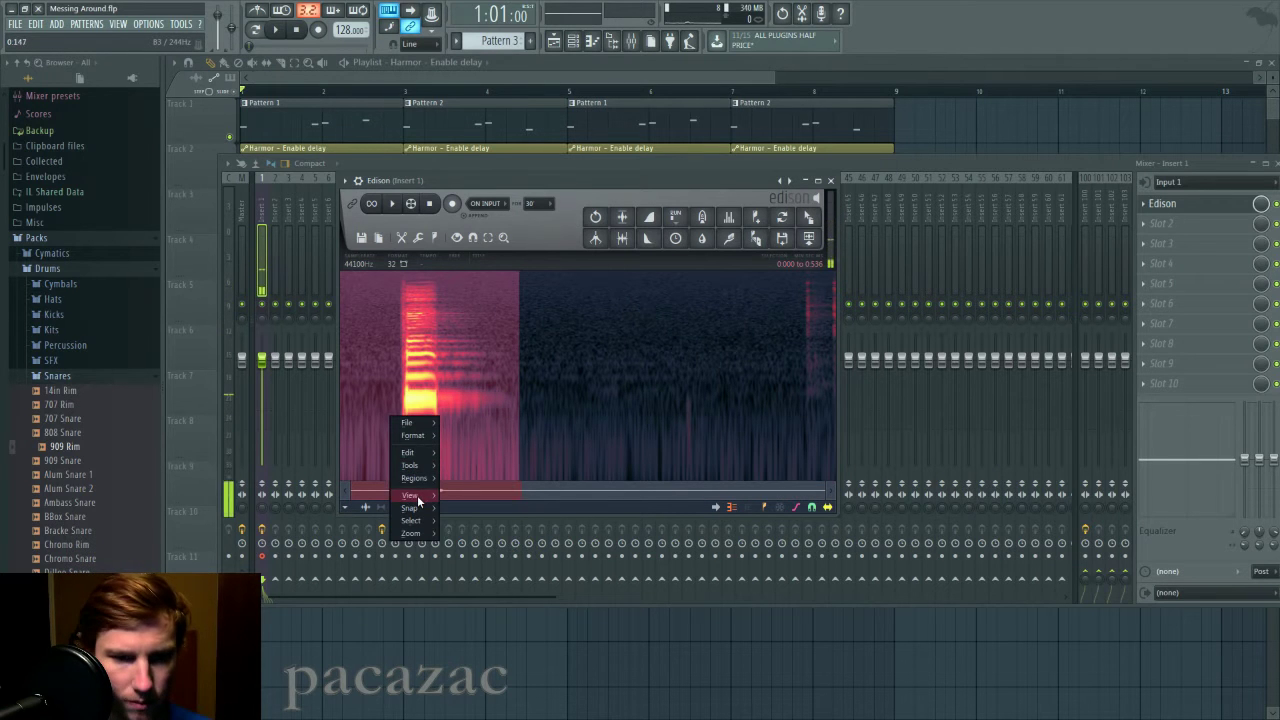
pyautogui.moveTo(411, 508)
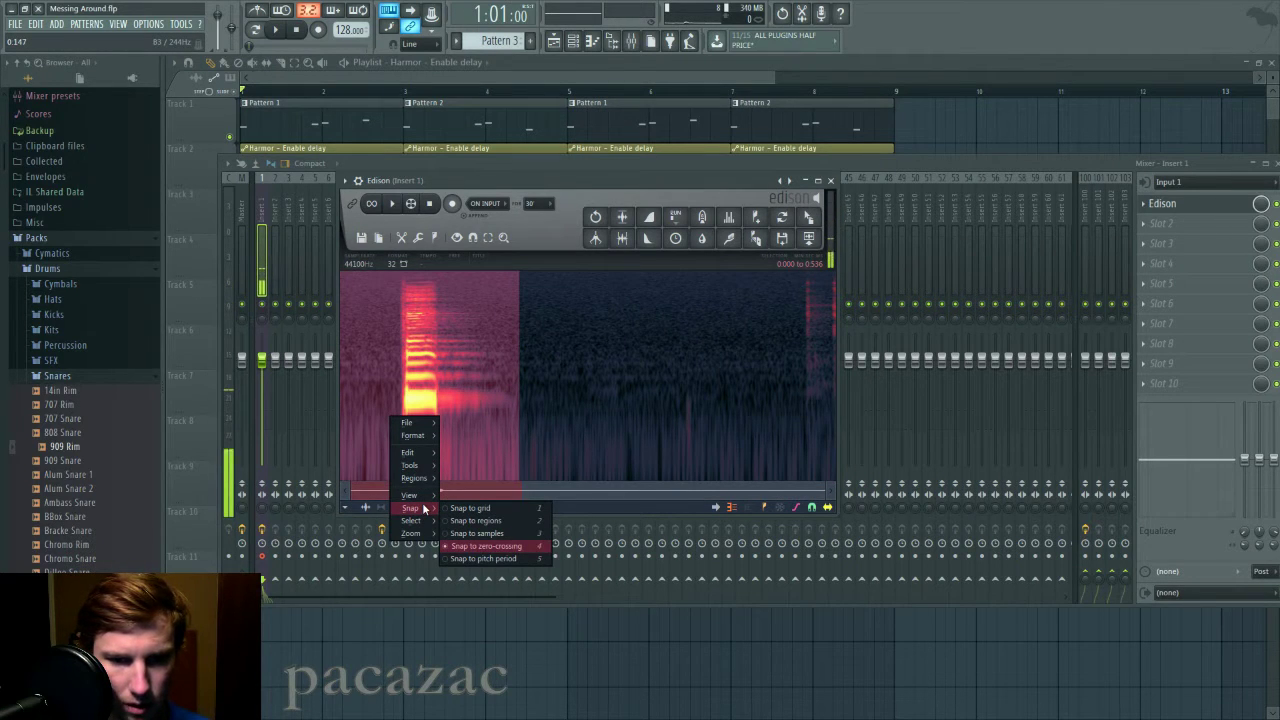
pyautogui.click(372, 486)
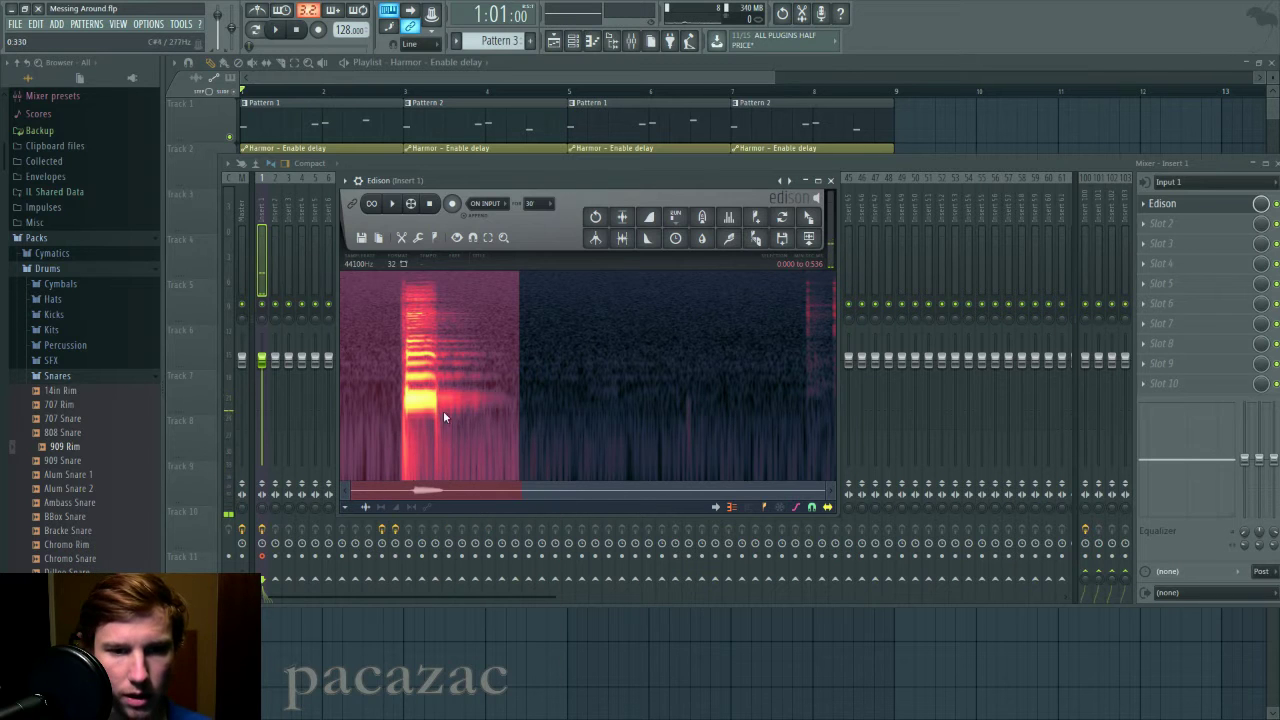
pyautogui.keyDown('shift'); pyautogui.click(397, 410); pyautogui.keyUp('shift')
pyautogui.scroll(2, 399, 407)
pyautogui.scroll(2, 399, 407)
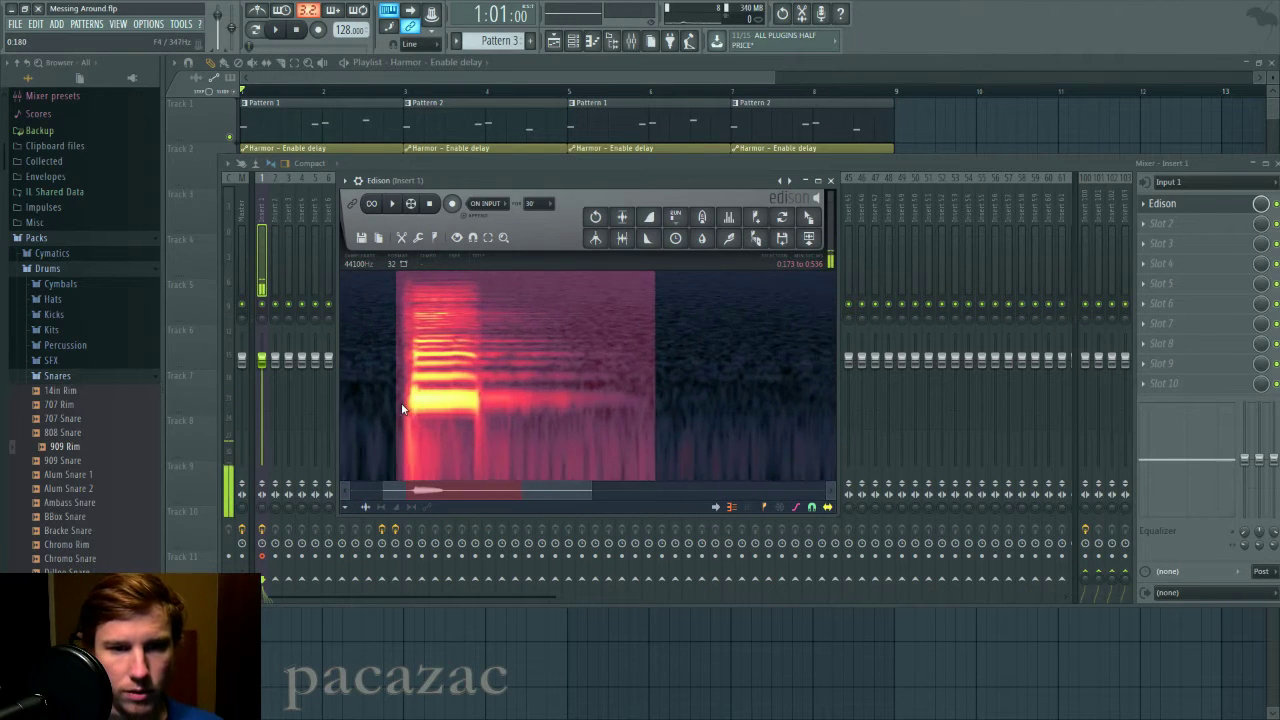
pyautogui.scroll(2, 399, 407)
pyautogui.scroll(2, 399, 407)
pyautogui.moveTo(396, 402); pyautogui.dragTo(709, 365)
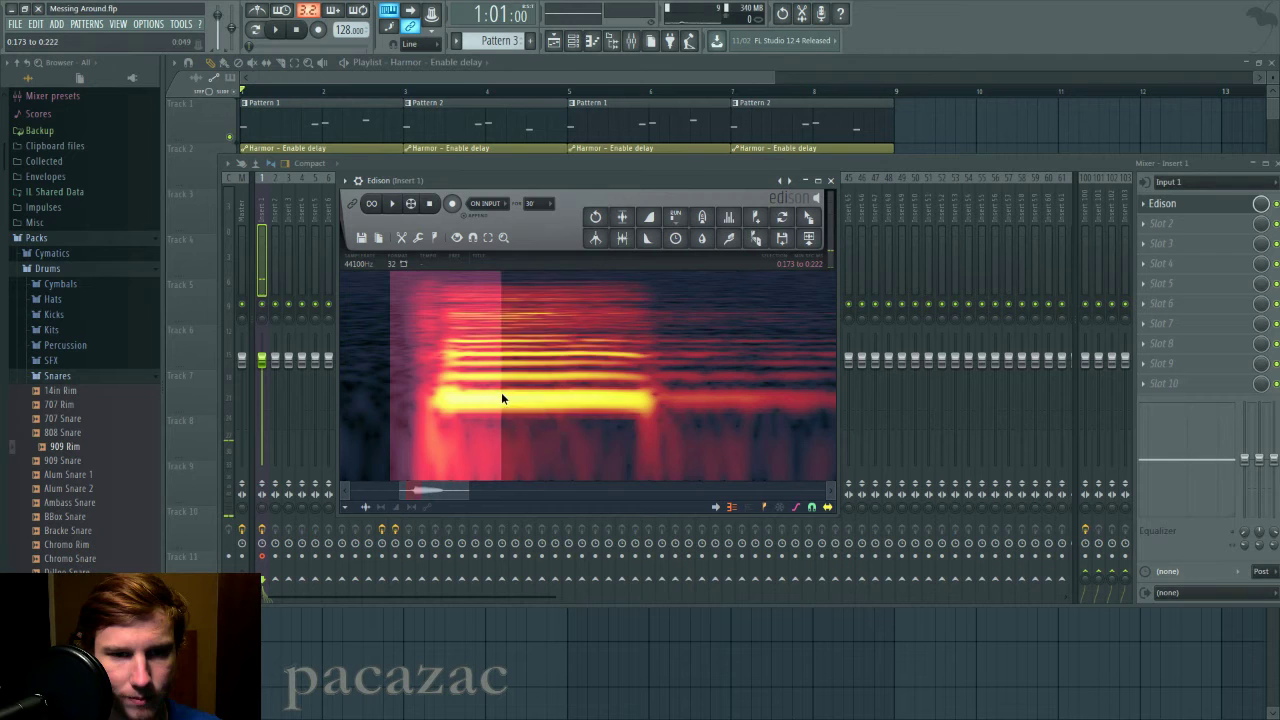
pyautogui.keyDown('shift'); pyautogui.click(411, 372); pyautogui.keyUp('shift')
pyautogui.moveTo(411, 372)
pyautogui.mouseDown()
pyautogui.moveTo(766, 412)
pyautogui.moveTo(699, 424)
pyautogui.mouseUp()
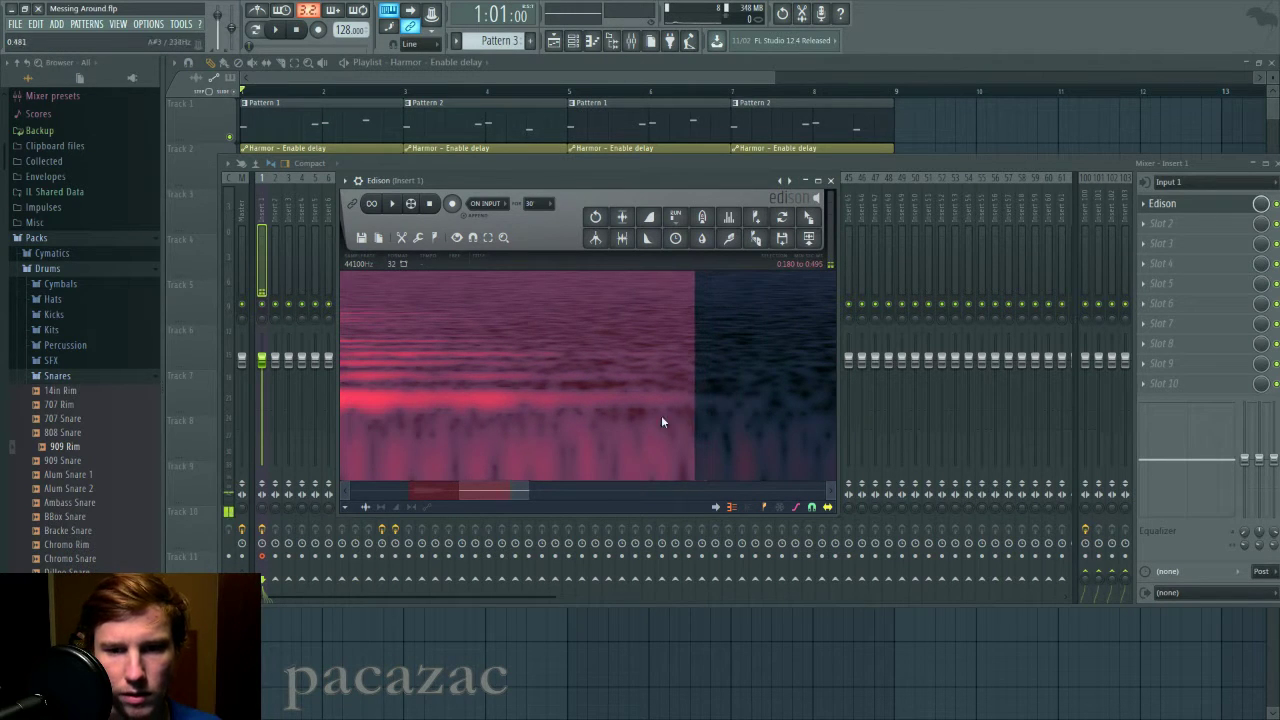
pyautogui.scroll(-3, 582, 397)
# Clone the Default Harmor channel to create Default #2
pyautogui.click(572, 40)
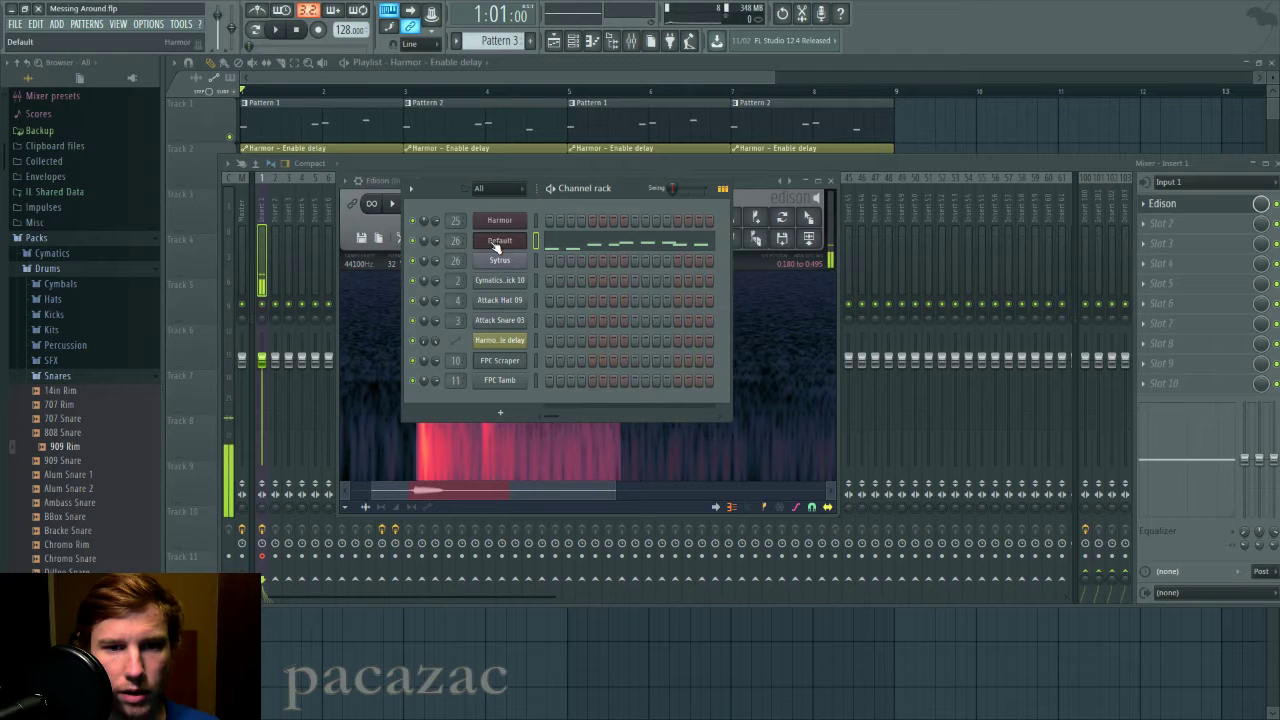
pyautogui.rightClick(500, 243)
pyautogui.click(551, 344)
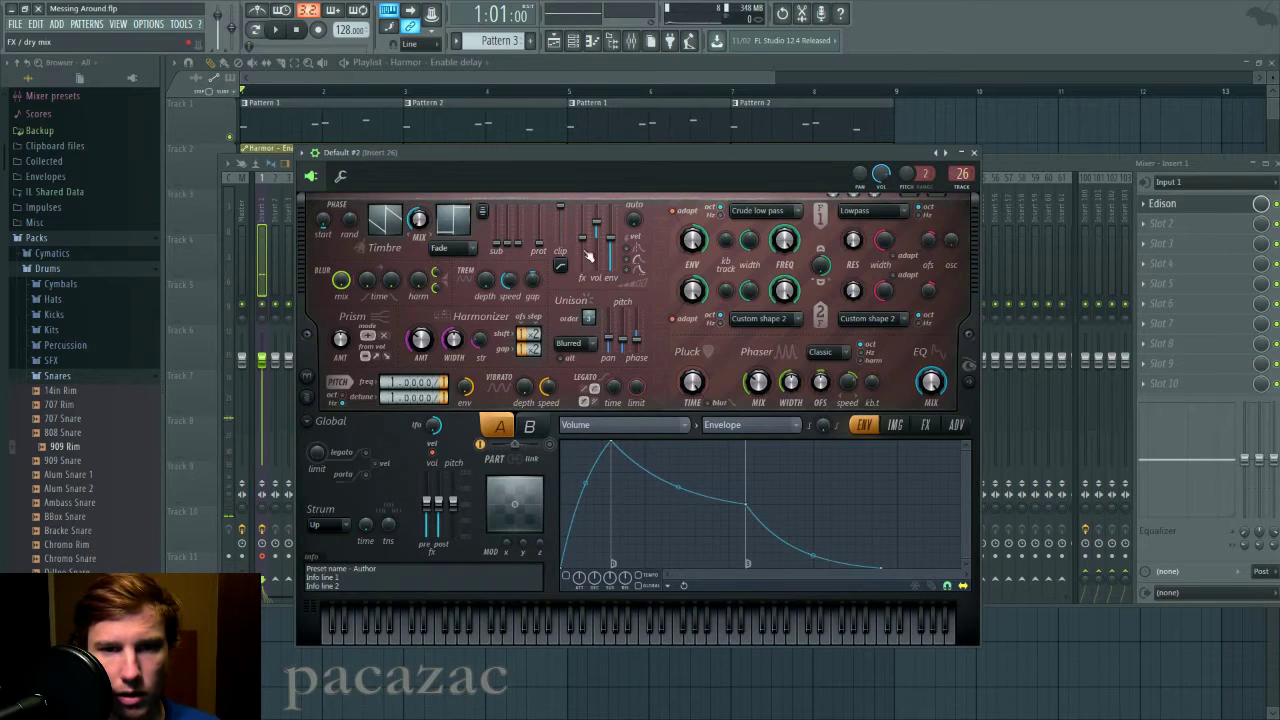
# Reset Harmor to its Default preset and set image resynthesis to High precision
pyautogui.click(313, 152)
pyautogui.moveTo(320, 192)
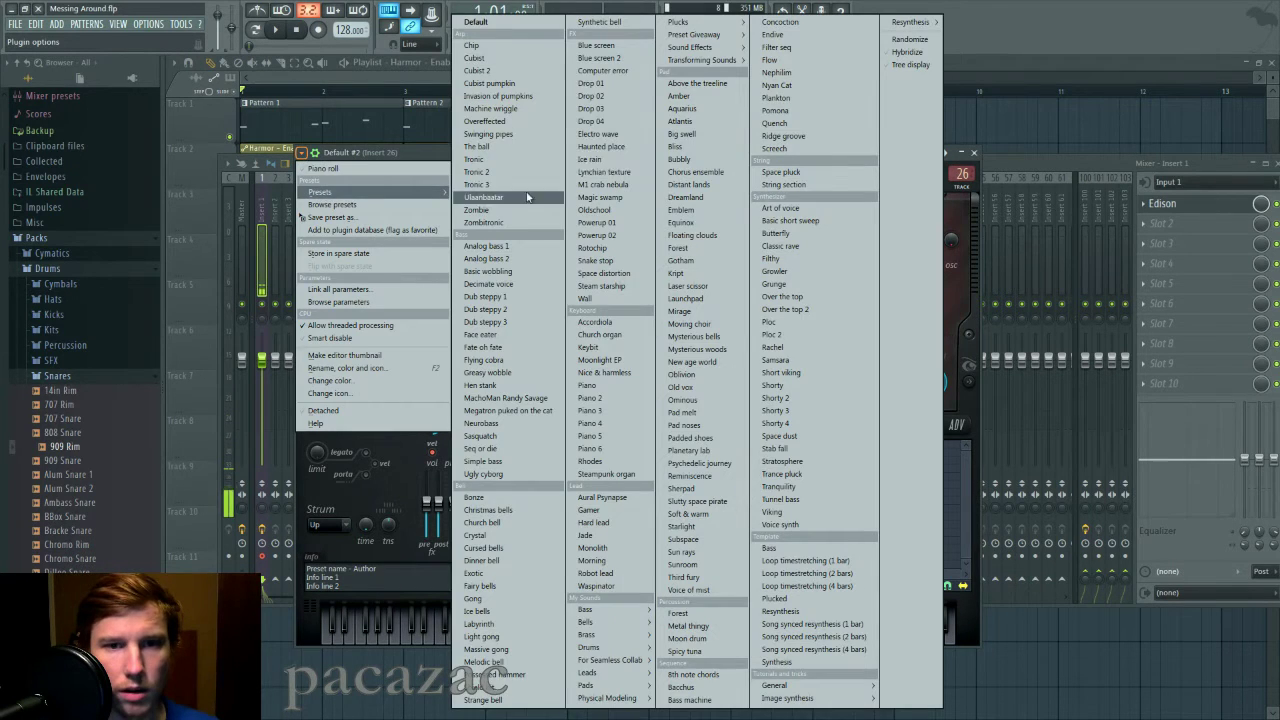
pyautogui.click(522, 50)
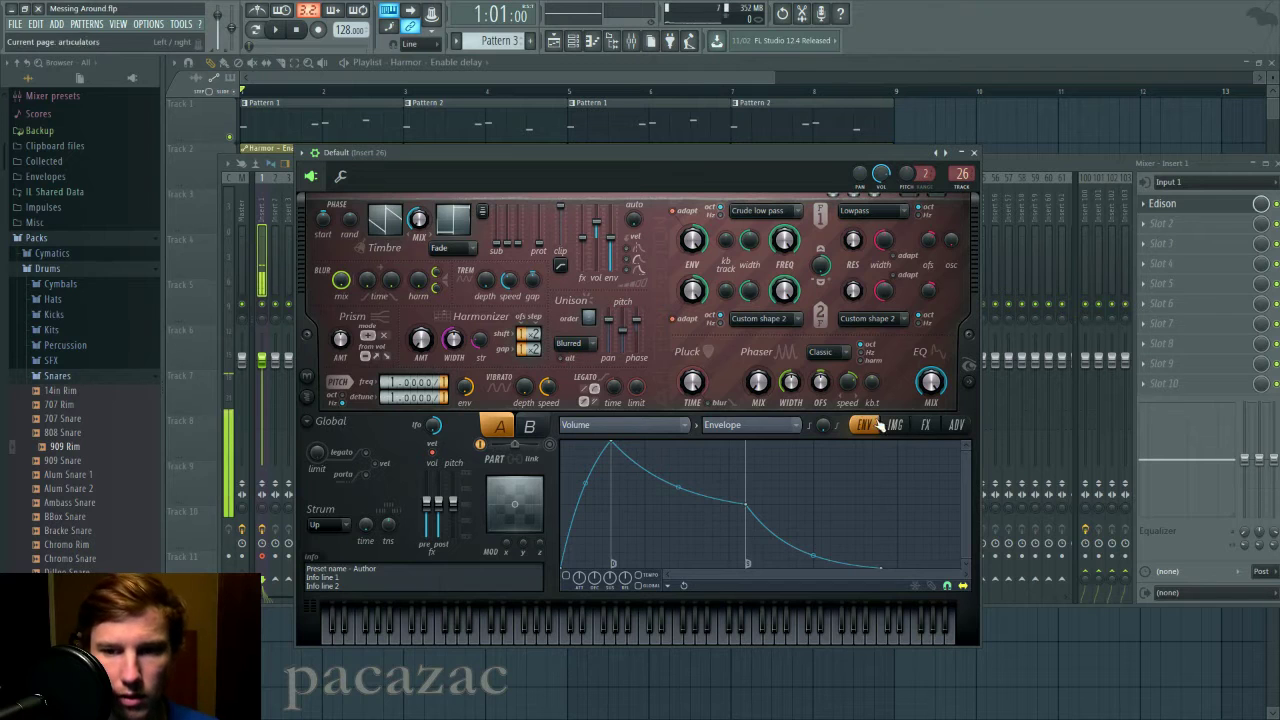
pyautogui.click(950, 425)
pyautogui.click(670, 553)
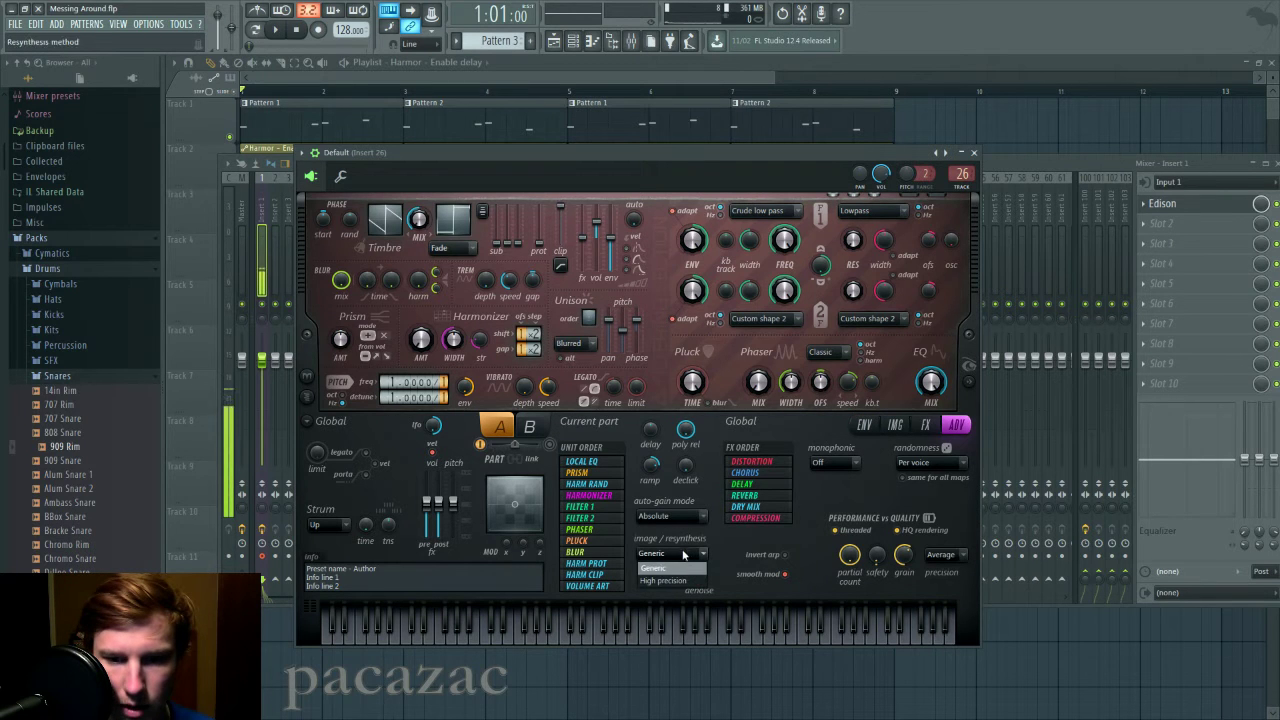
pyautogui.click(678, 582)
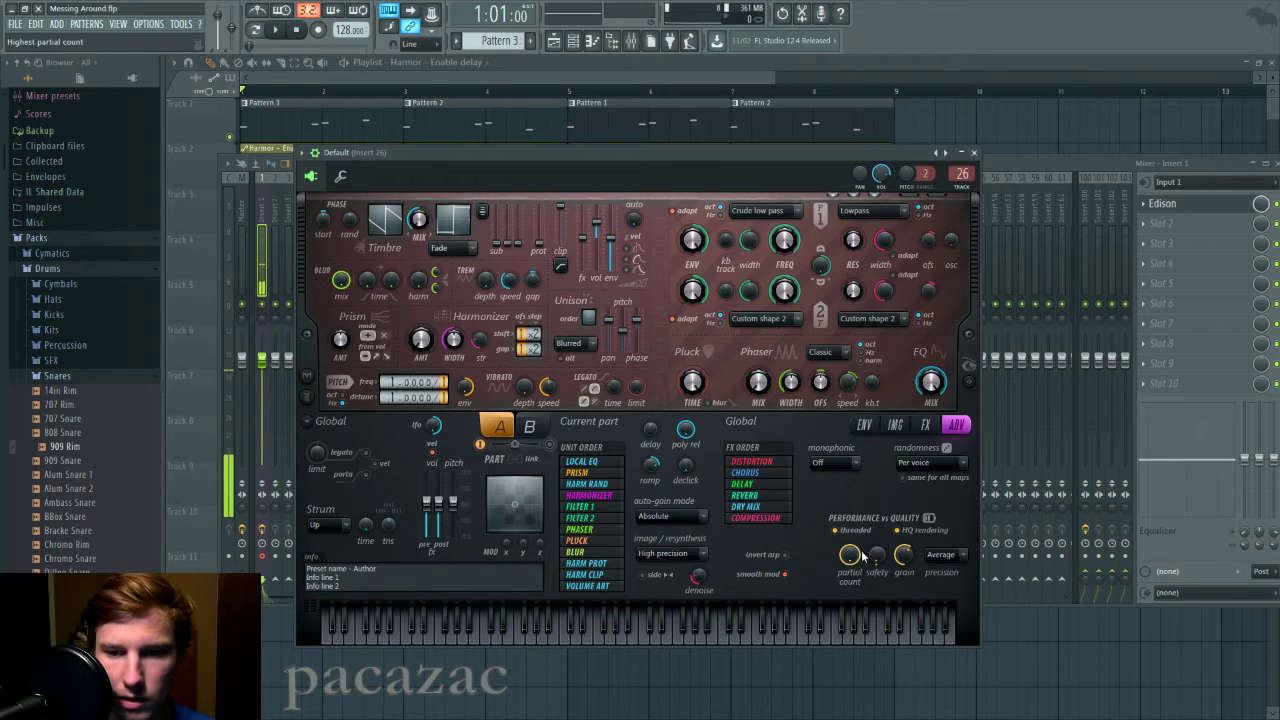
pyautogui.moveTo(659, 470); pyautogui.dragTo(659, 460)
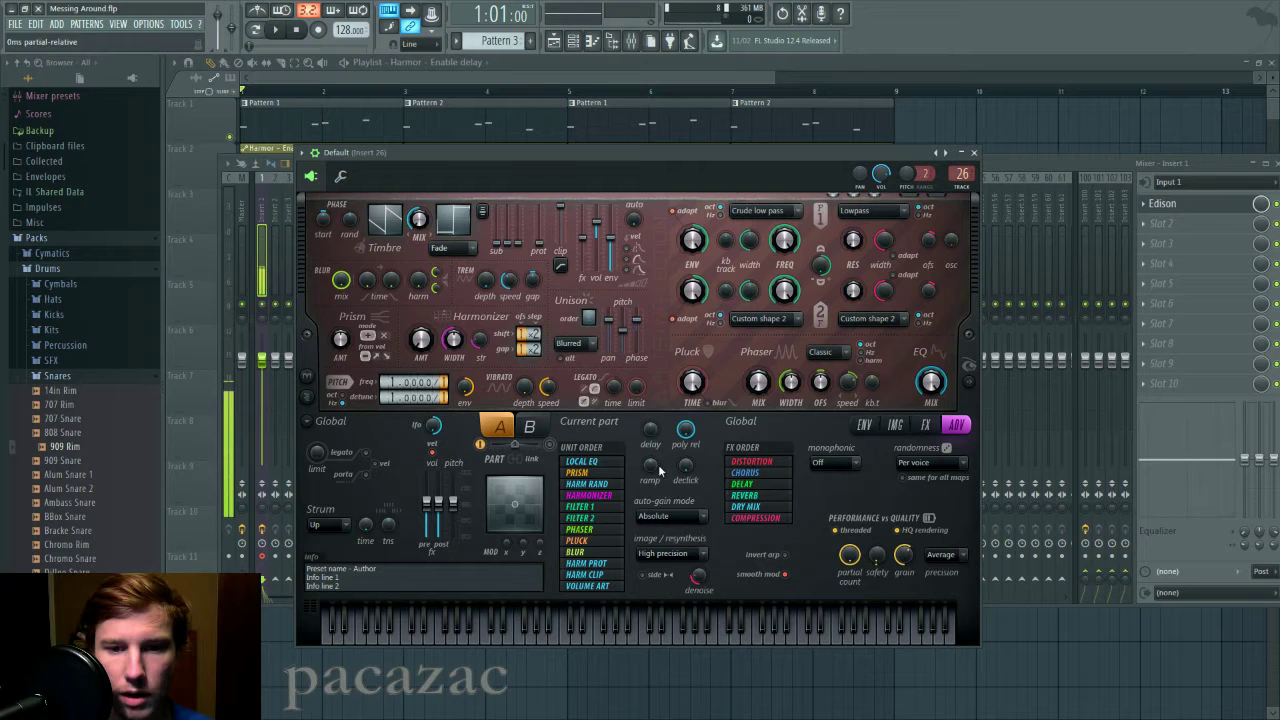
# Drag the Edison vowel recording into Harmor's IMG section
pyautogui.click(896, 426)
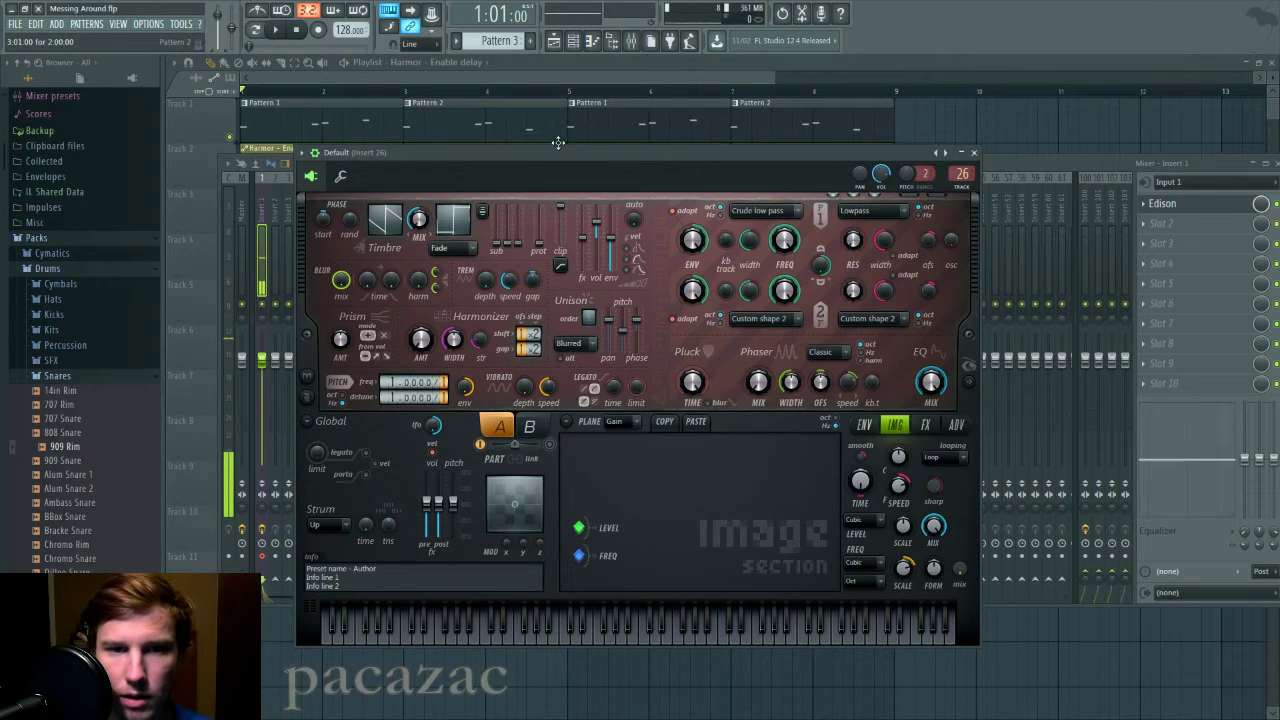
pyautogui.moveTo(668, 153); pyautogui.dragTo(888, 120)
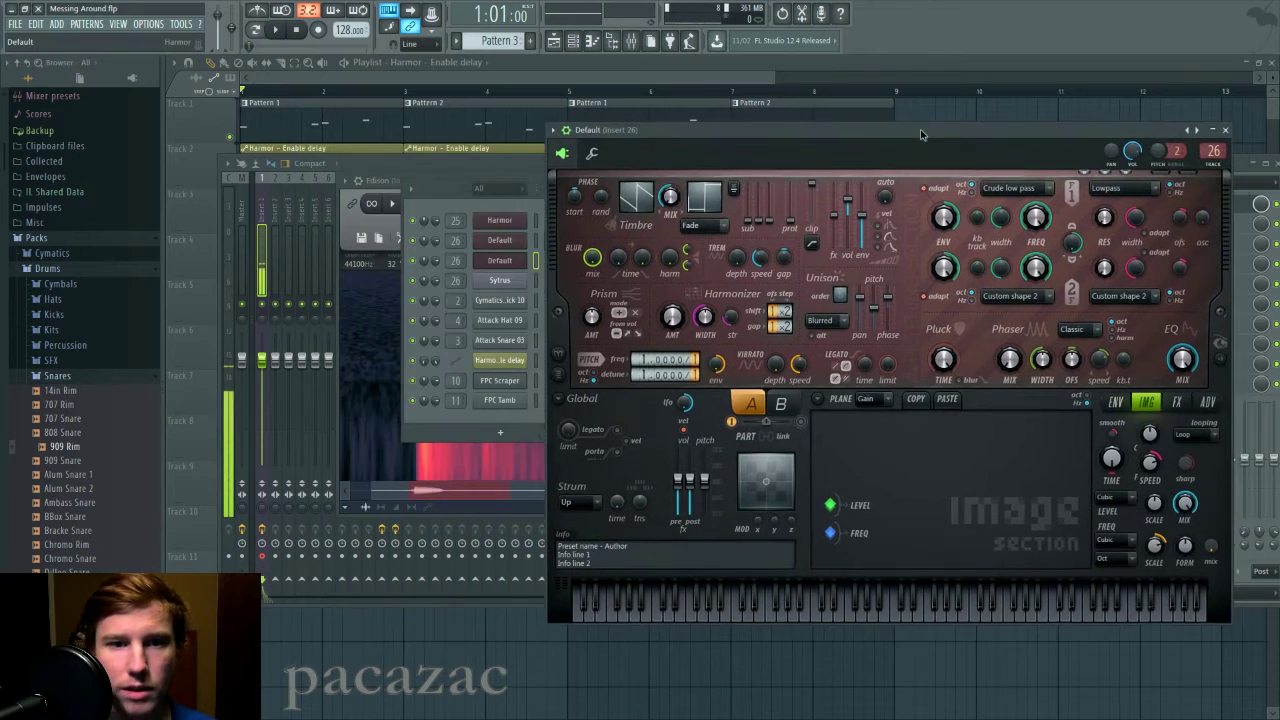
pyautogui.click(347, 228)
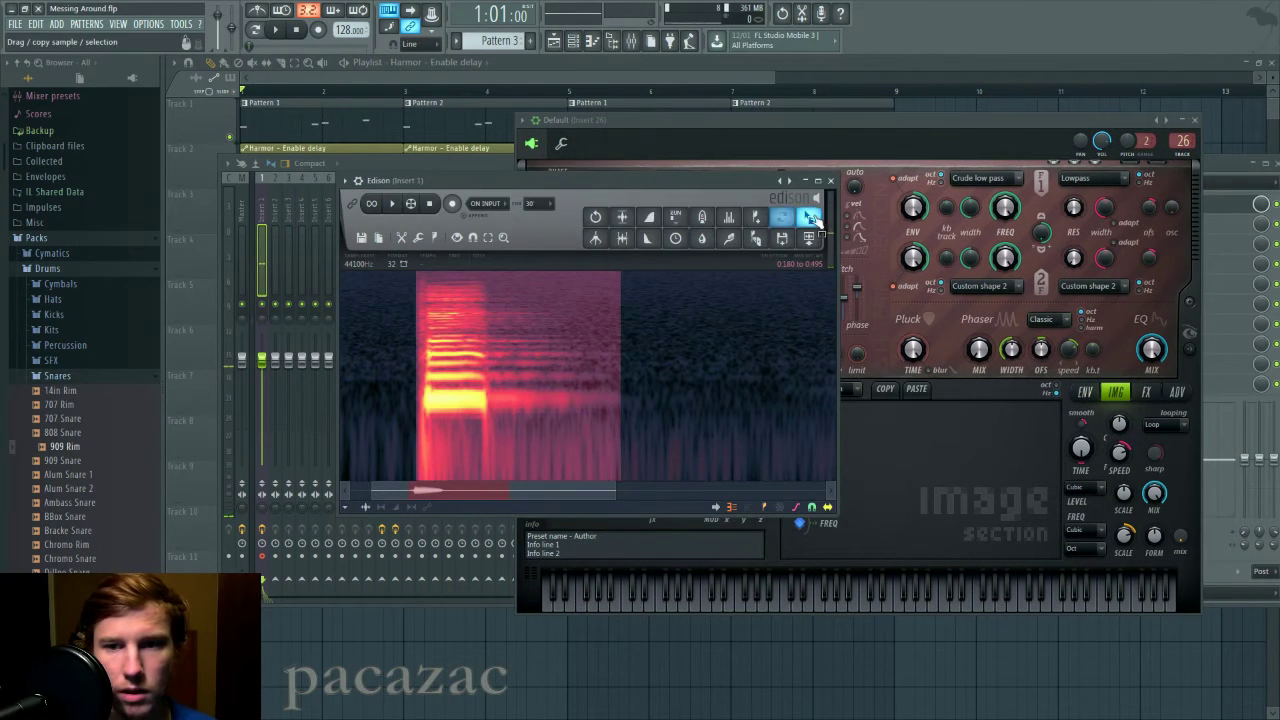
pyautogui.moveTo(809, 217); pyautogui.dragTo(907, 450)
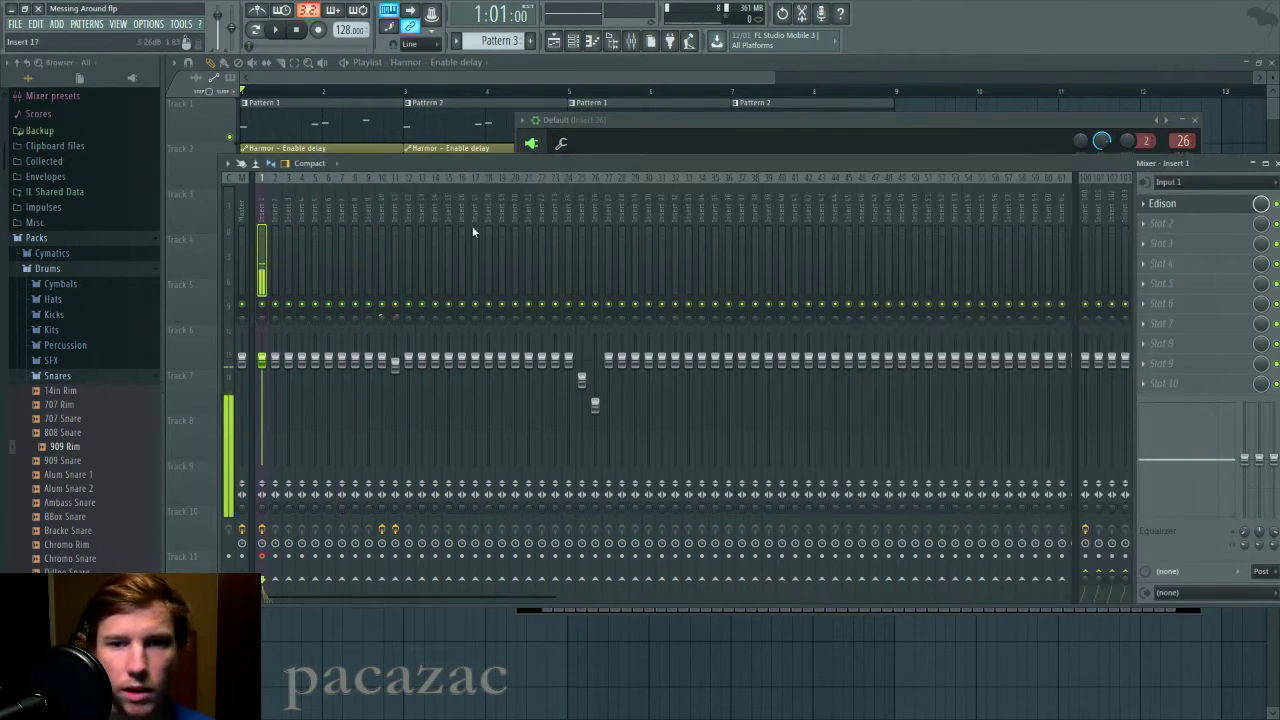
# Set the mixer insert's audio input to none and remove Edison from slot 1
pyautogui.press('F9')
pyautogui.click(1185, 183)
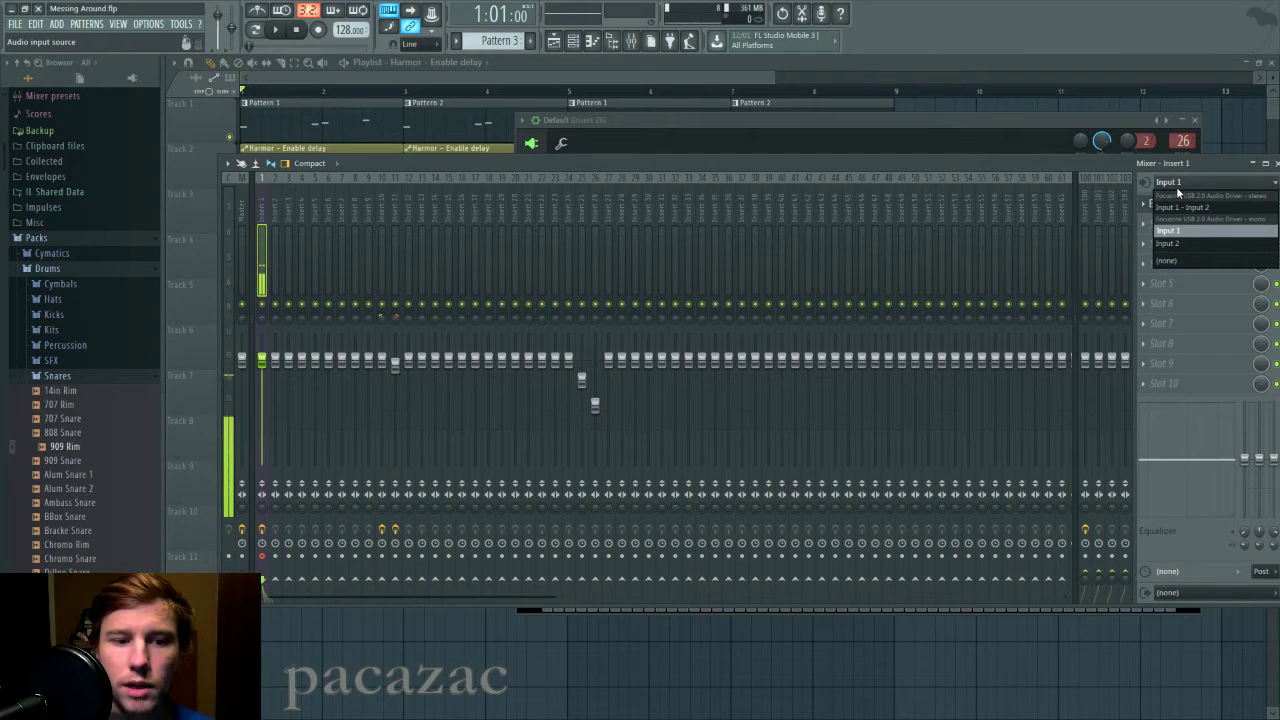
pyautogui.click(1180, 260)
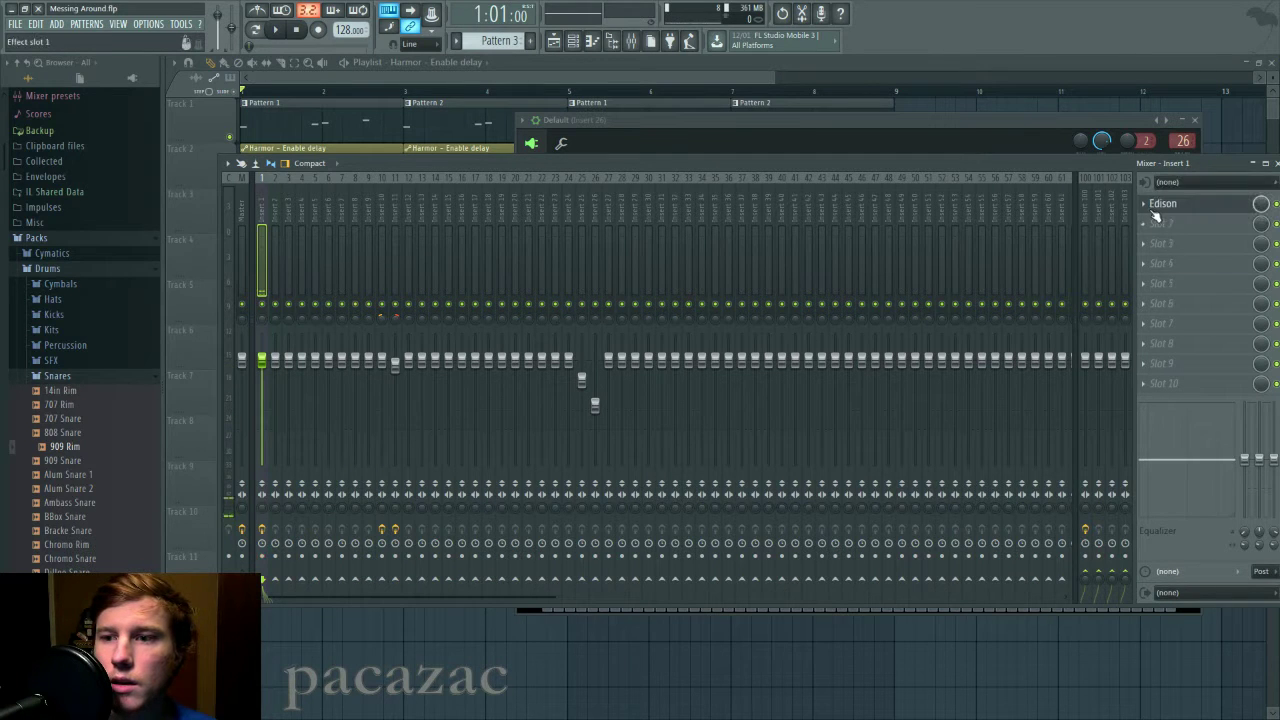
pyautogui.click(1149, 205)
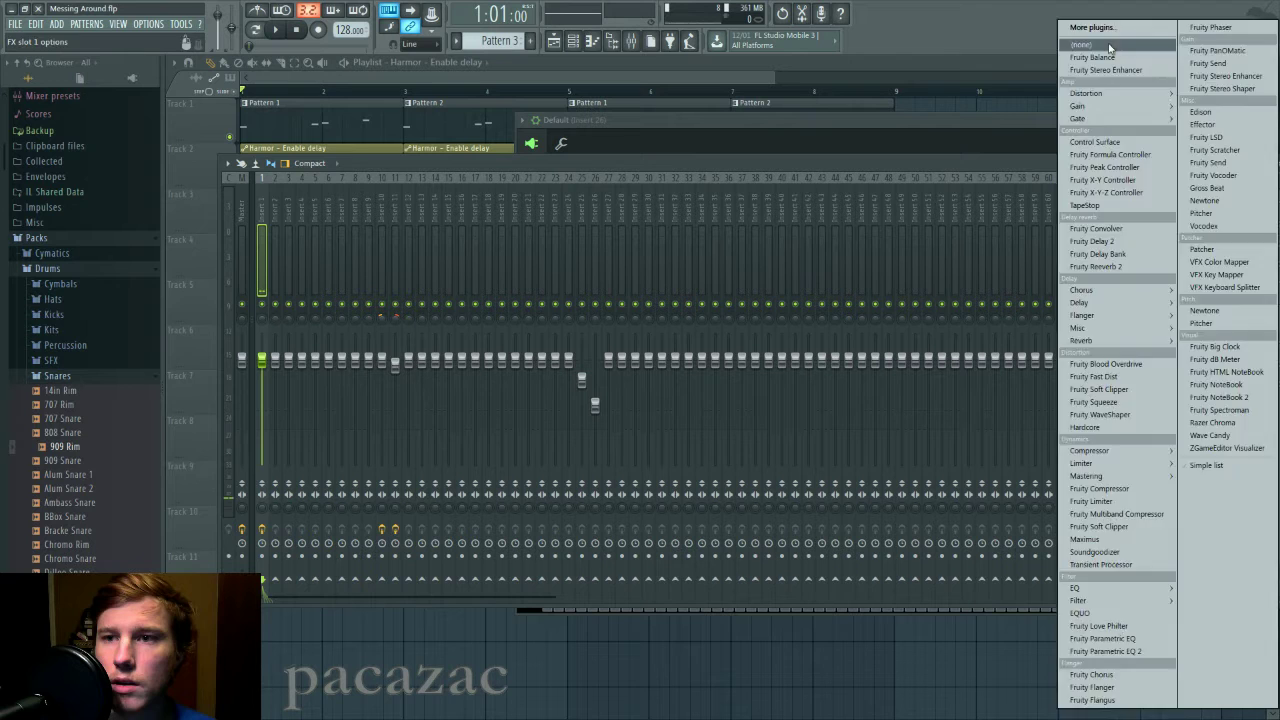
pyautogui.click(1085, 45)
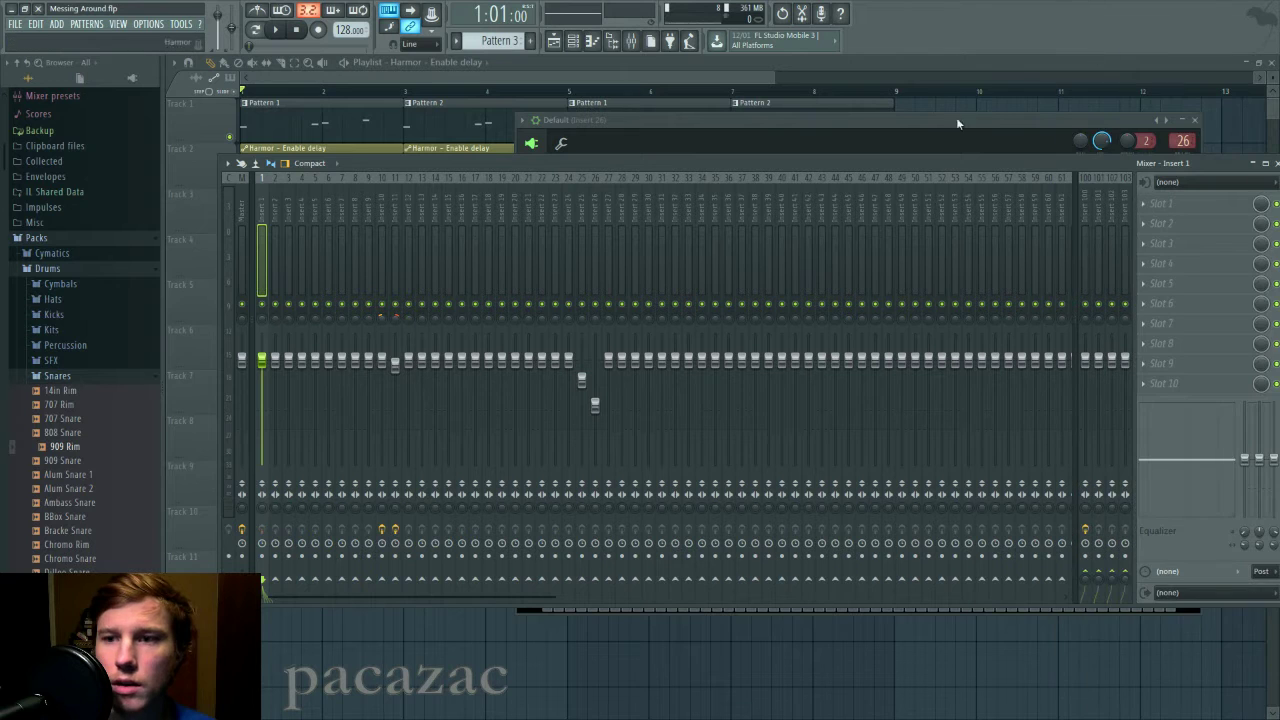
pyautogui.click(272, 241)
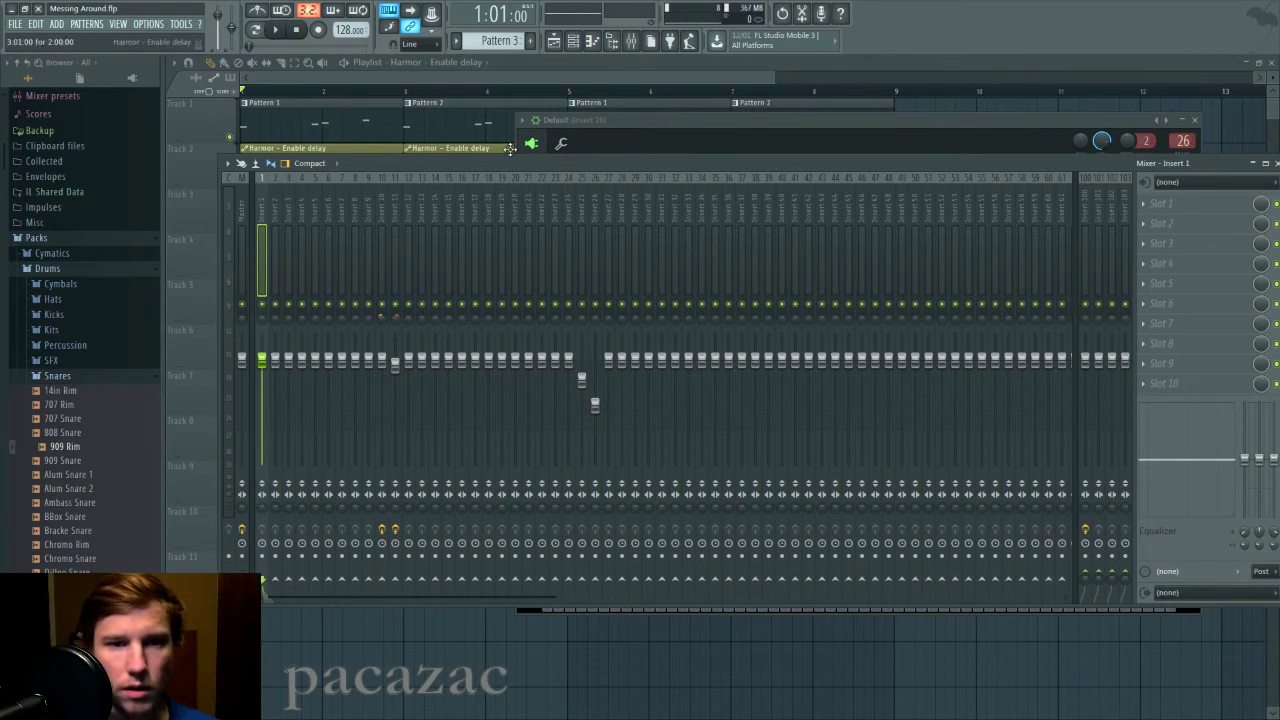
pyautogui.moveTo(653, 120)
pyautogui.mouseDown()
pyautogui.moveTo(373, 52)
pyautogui.moveTo(397, 86)
pyautogui.mouseUp()
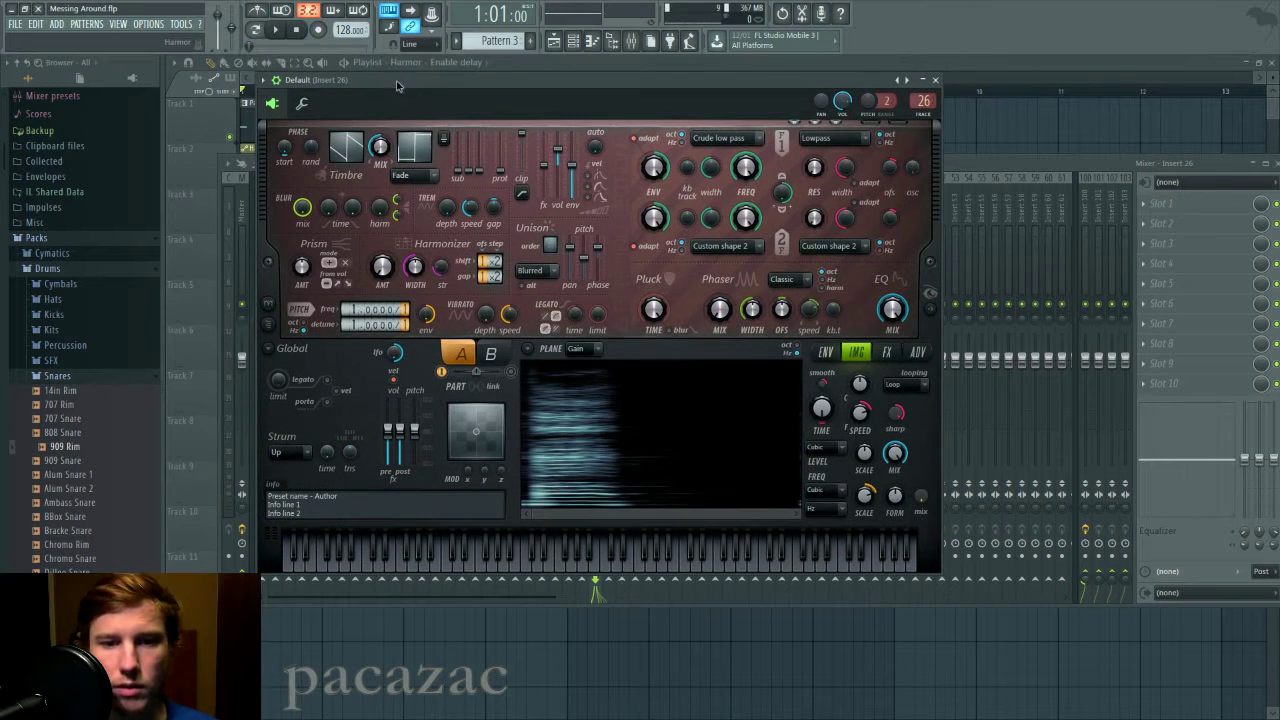
# Audition the resynthesized voice at C5 and set Harmor's Unison pan to 28%
pyautogui.press('z')
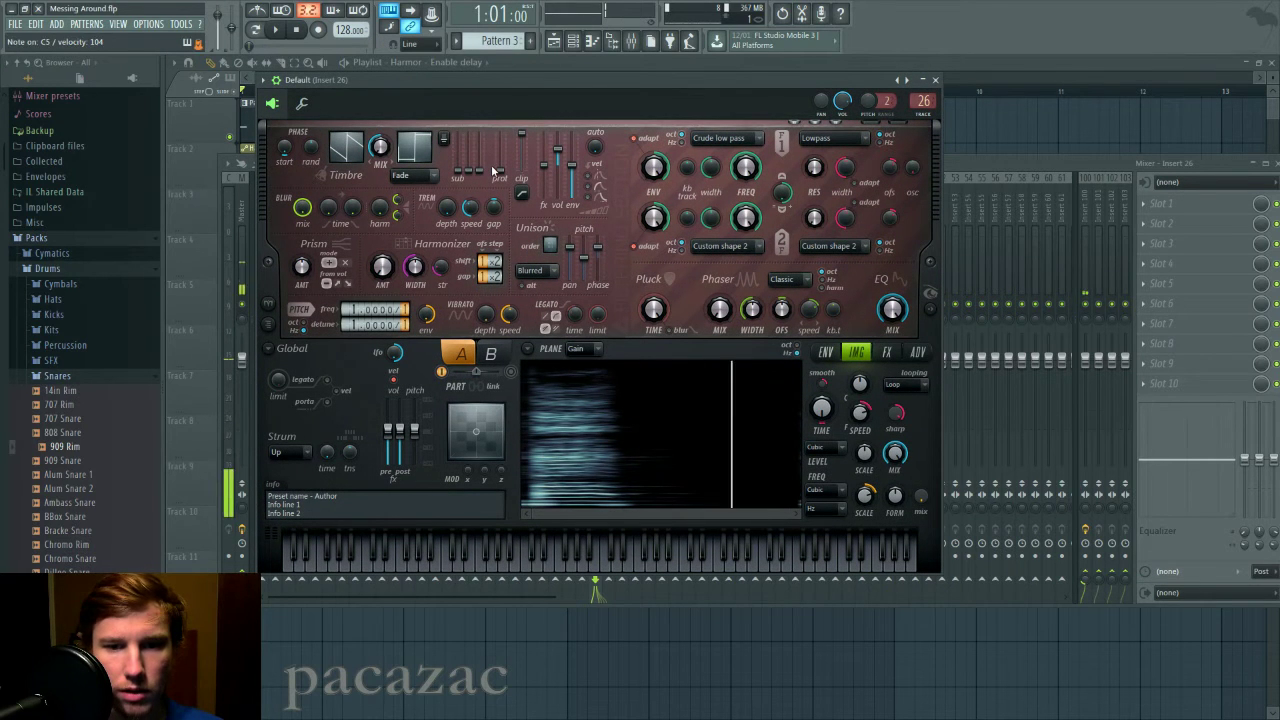
pyautogui.press('z')
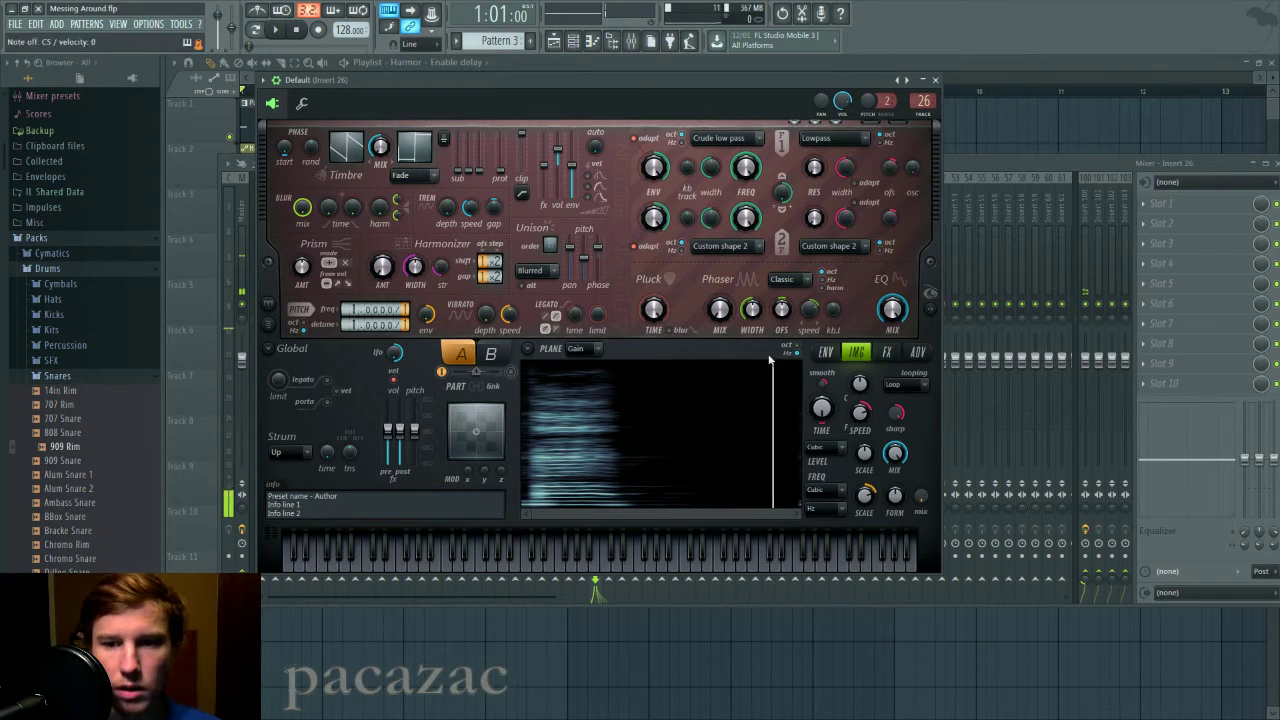
pyautogui.click(826, 352)
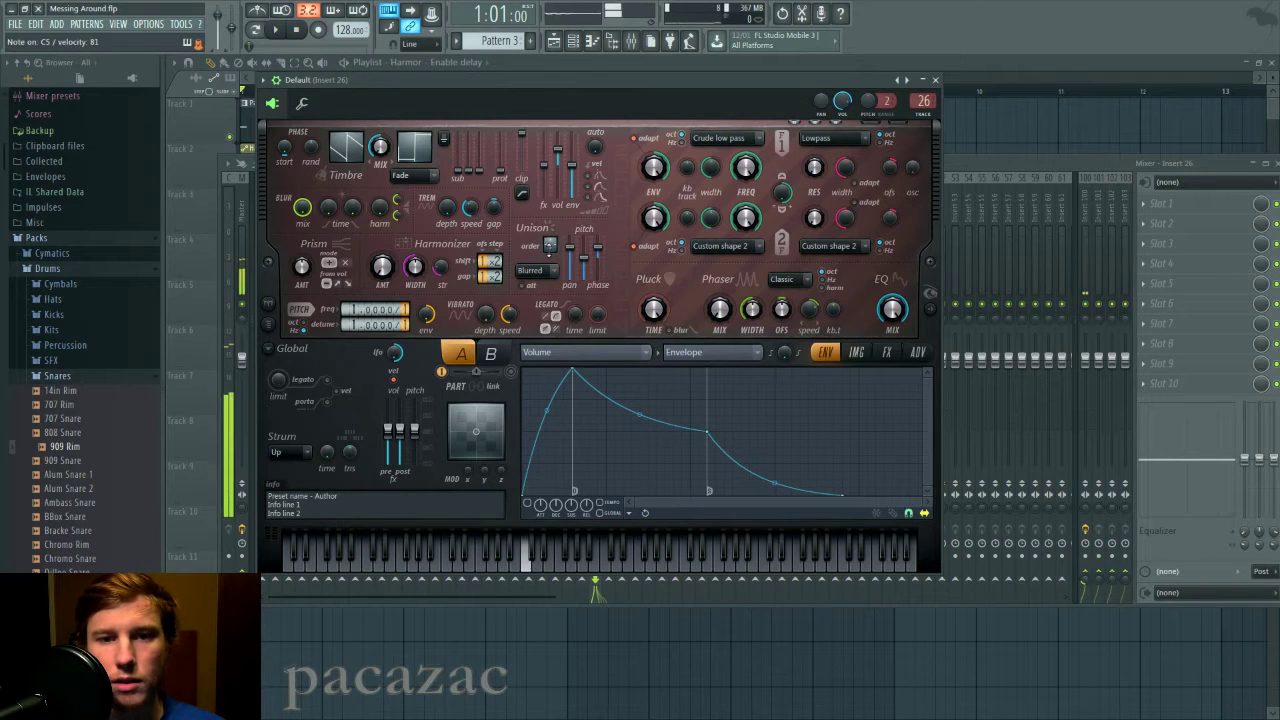
pyautogui.moveTo(570, 256); pyautogui.dragTo(570, 262)
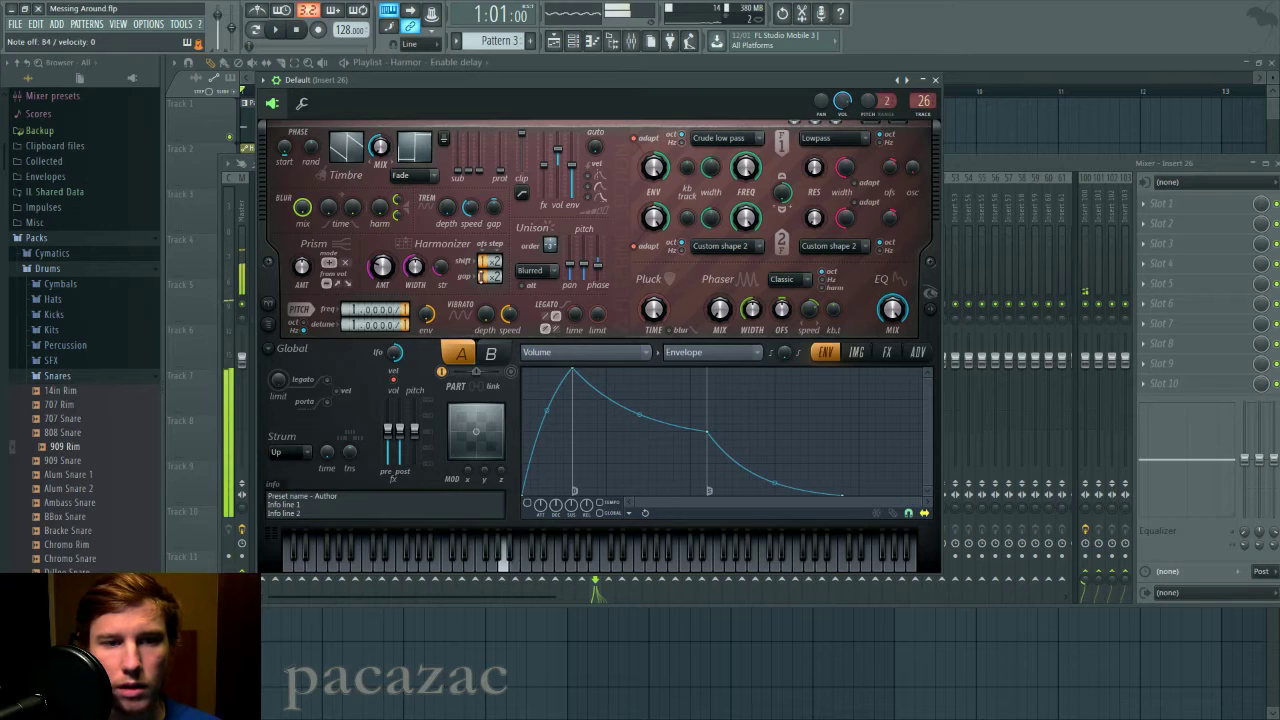
# Set Harmor's distortion type to Log on the FX page
pyautogui.click(889, 353)
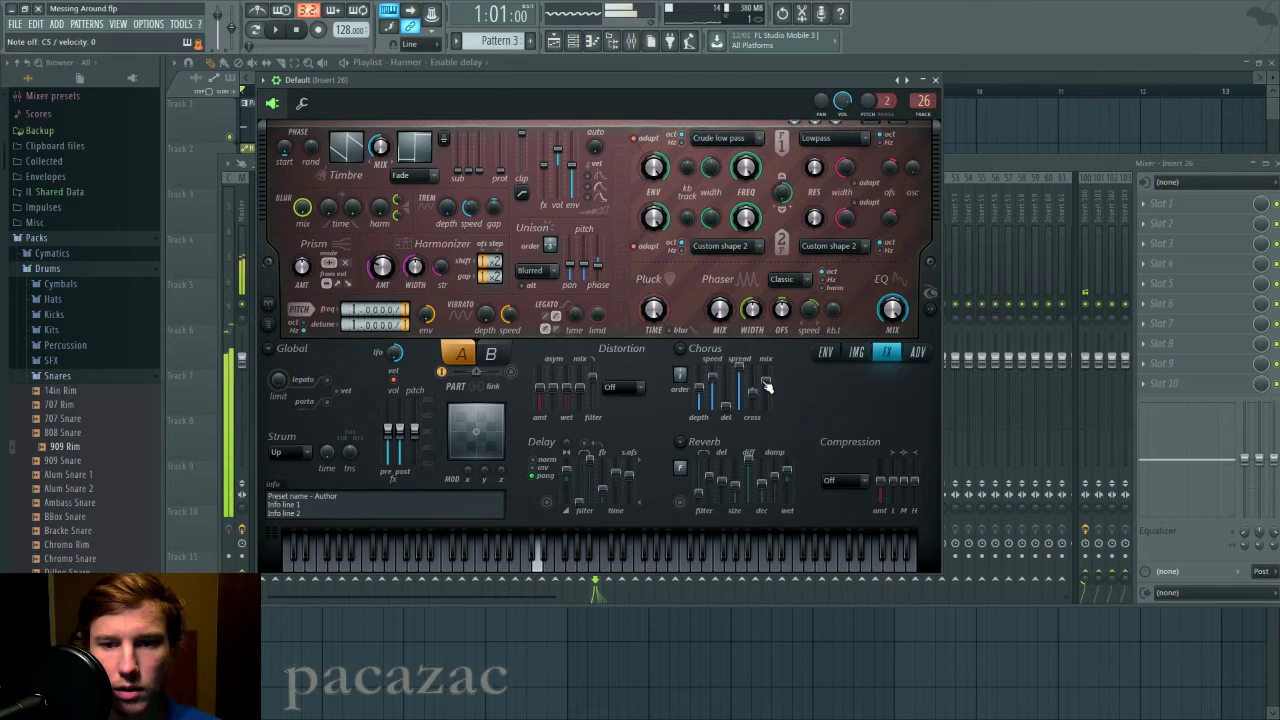
pyautogui.click(623, 389)
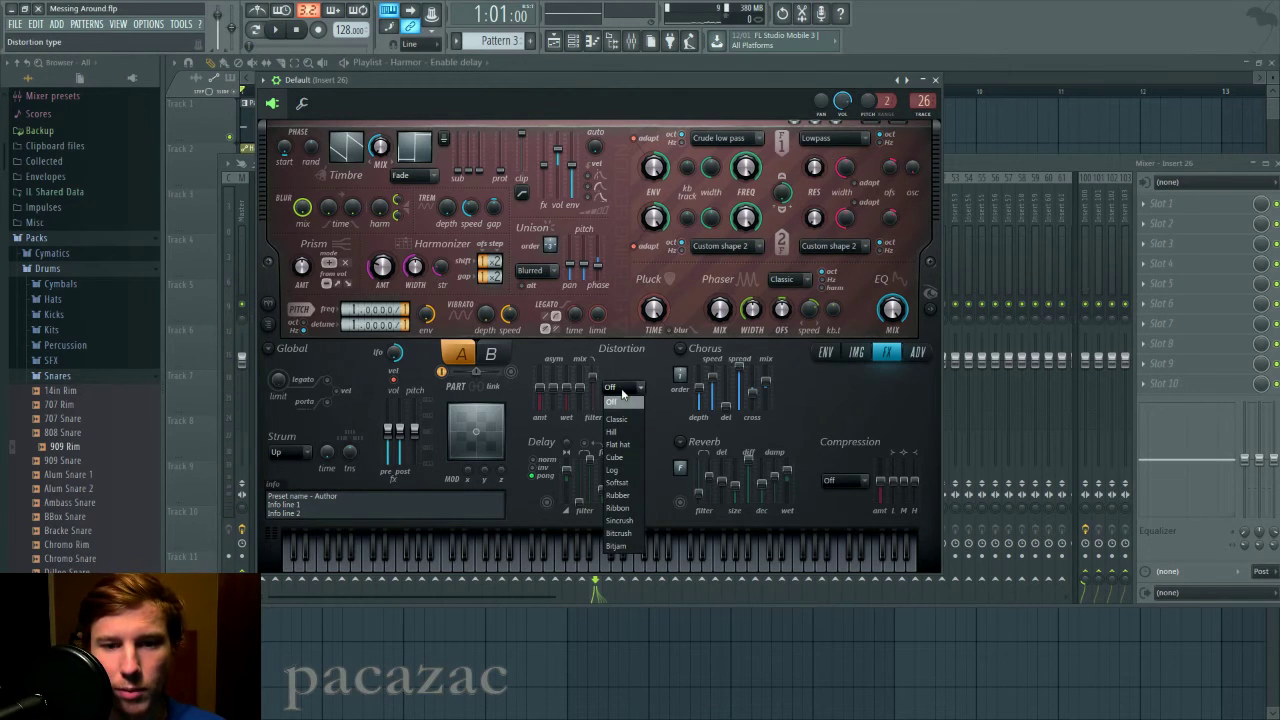
pyautogui.click(624, 389)
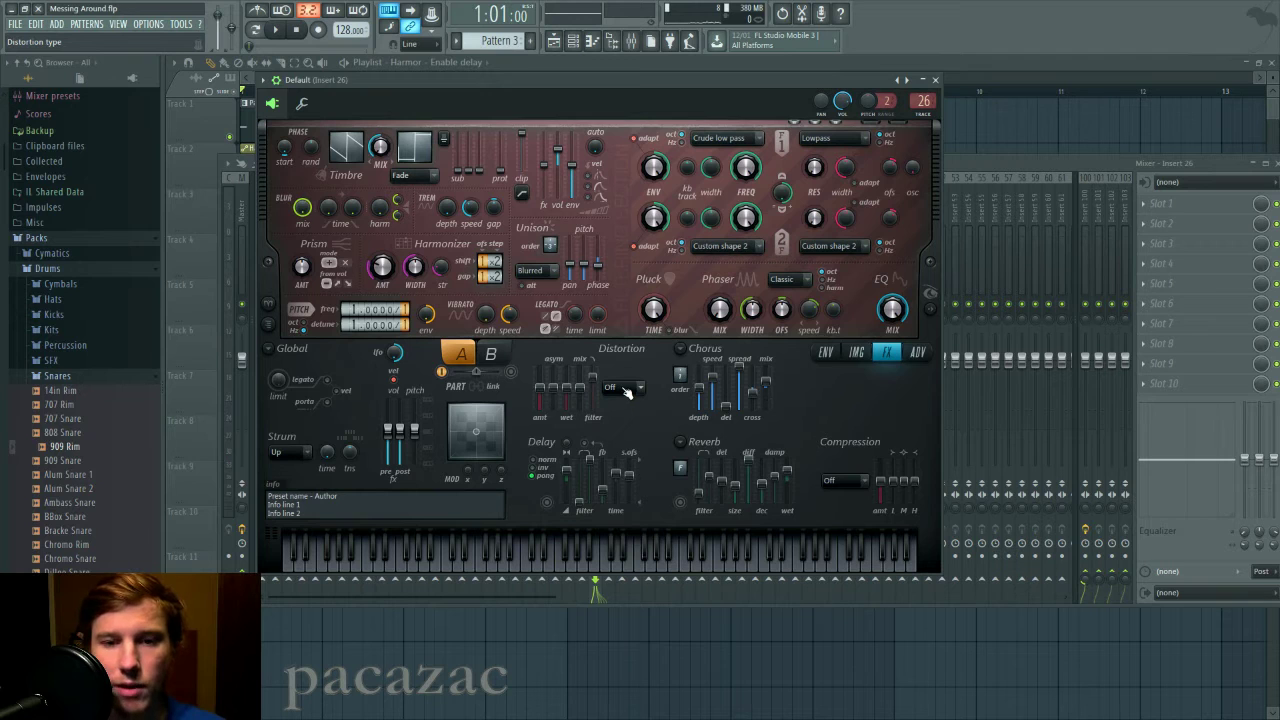
pyautogui.click(625, 389)
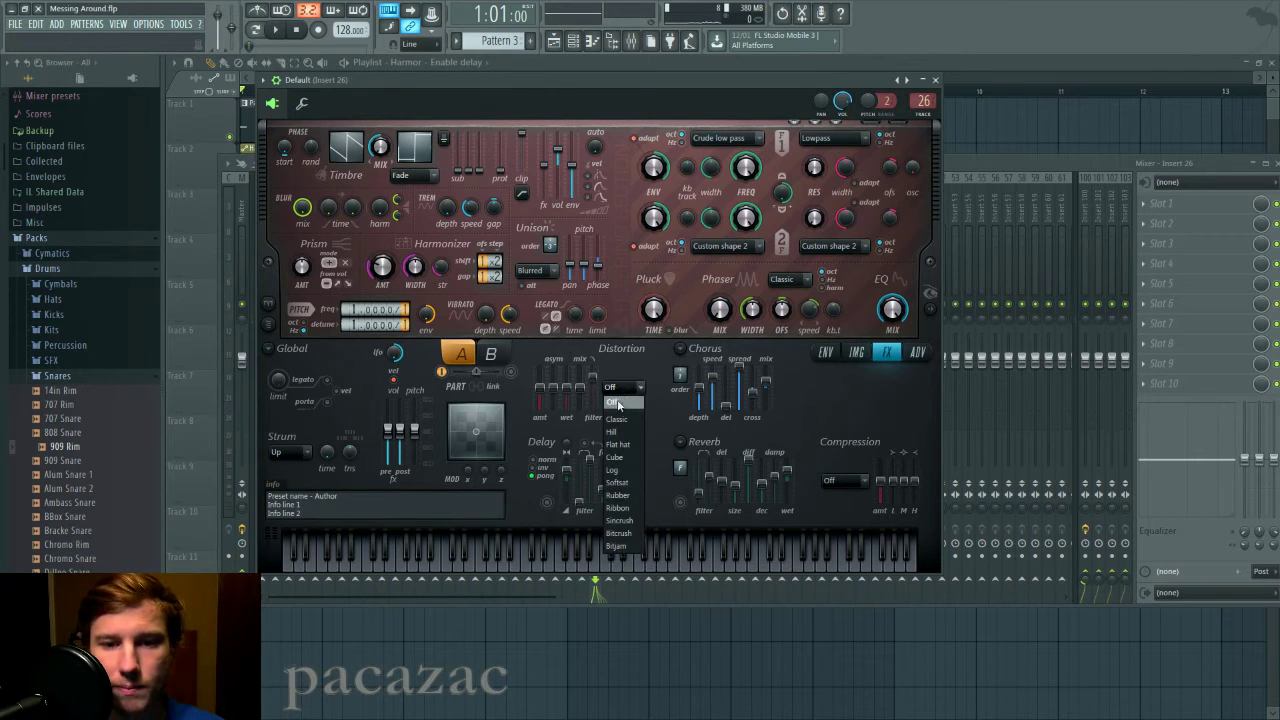
pyautogui.click(627, 472)
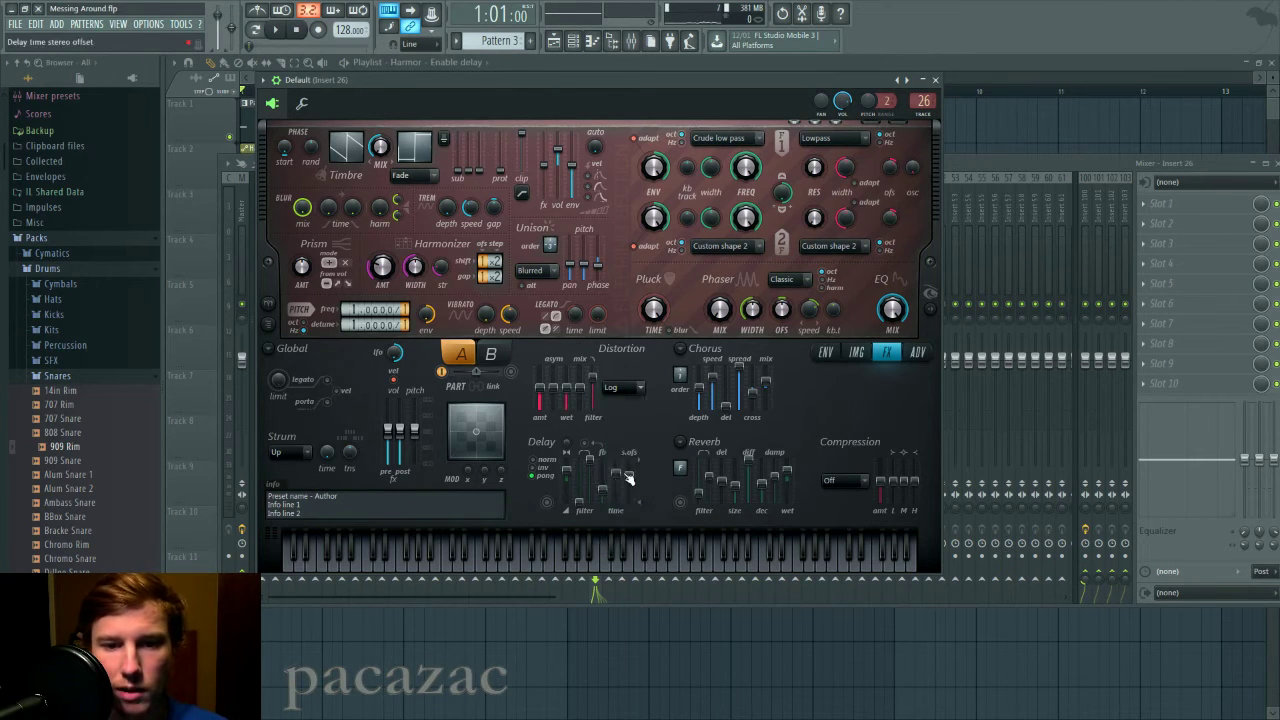
# Raise the distortion amount to 25% and turn on the visual feedback spectrum
pyautogui.moveTo(543, 413); pyautogui.dragTo(543, 400)
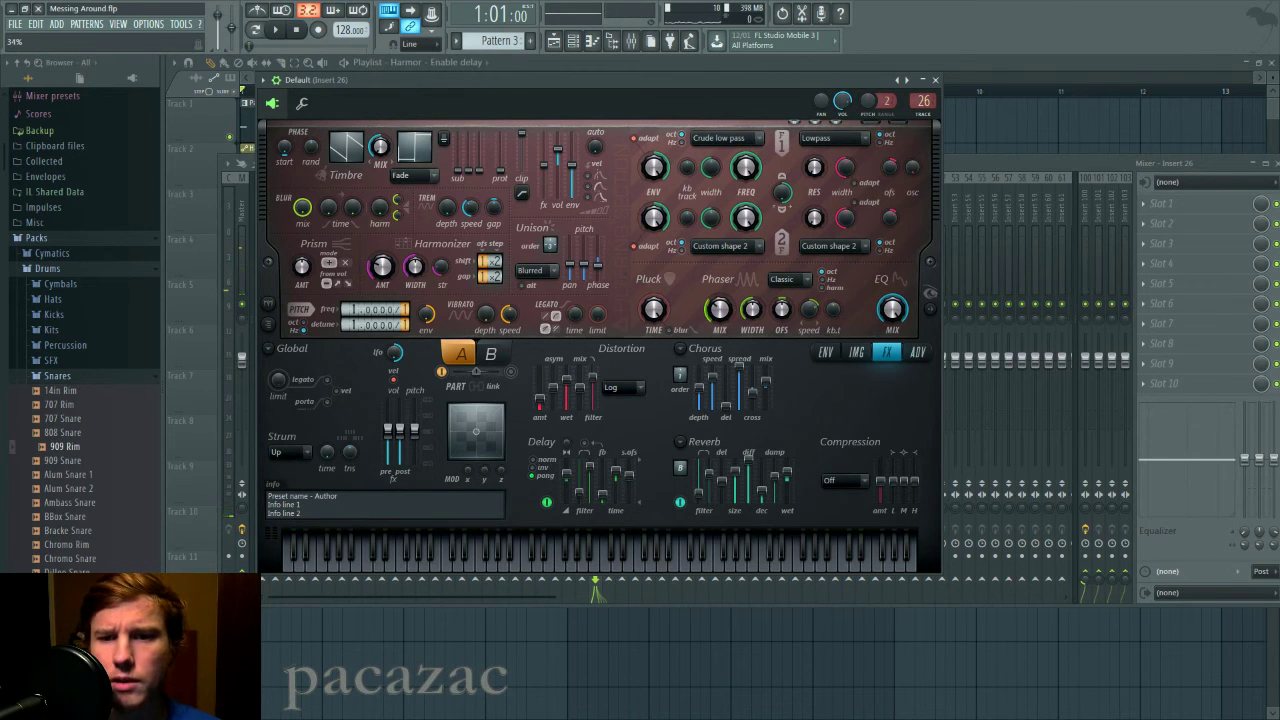
pyautogui.click(932, 308)
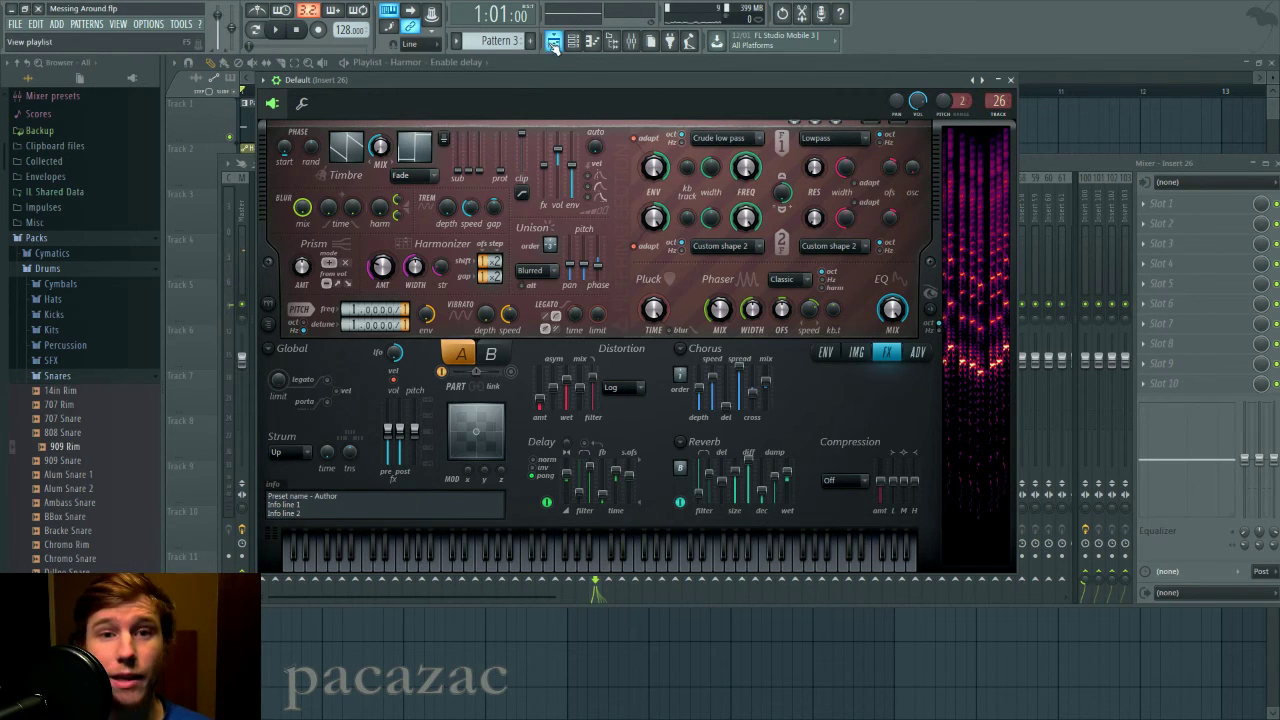
# Close Harmor and the mixer, select the Default channel, and hide the Channel rack
pyautogui.moveTo(582, 76); pyautogui.dragTo(575, 90)
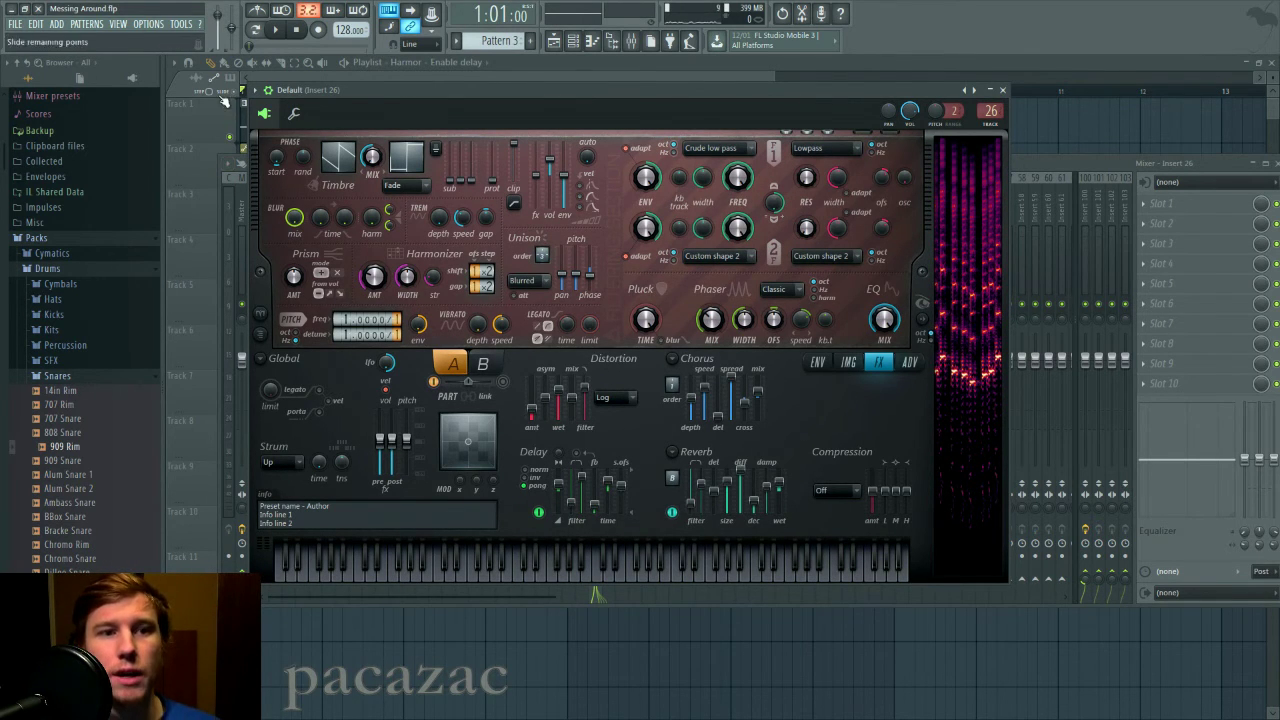
pyautogui.click(510, 76)
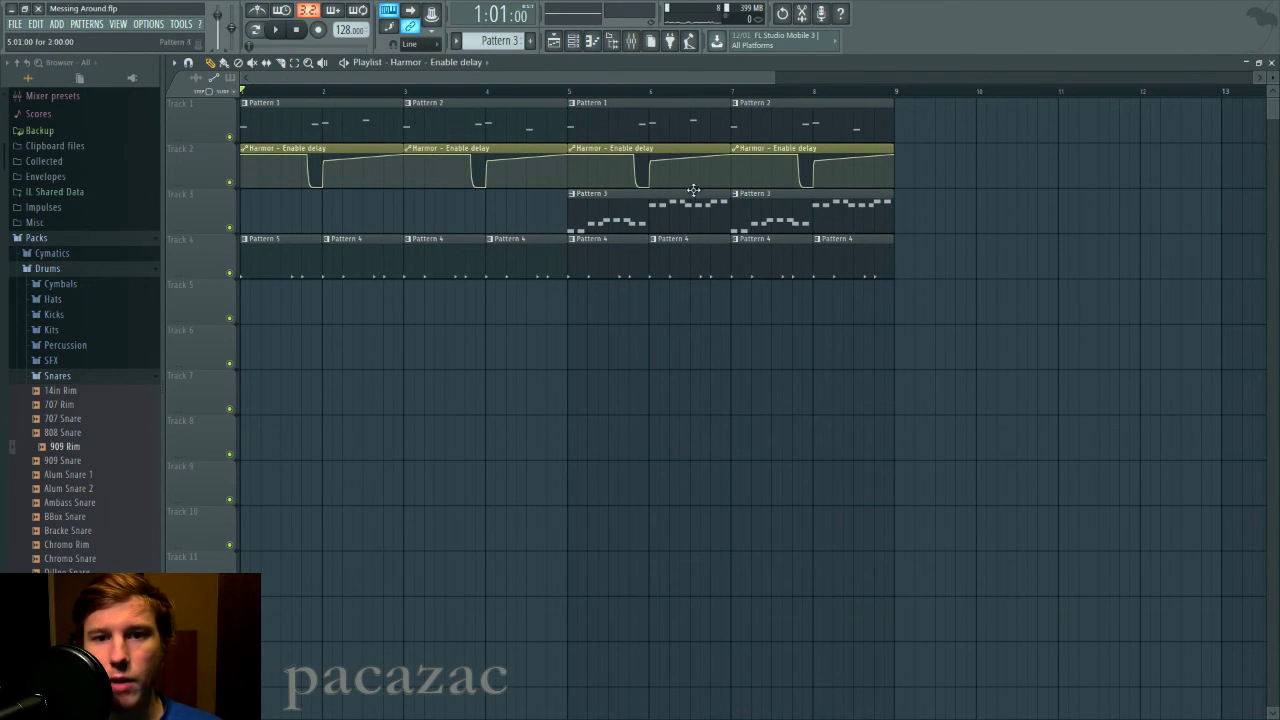
pyautogui.click(575, 41)
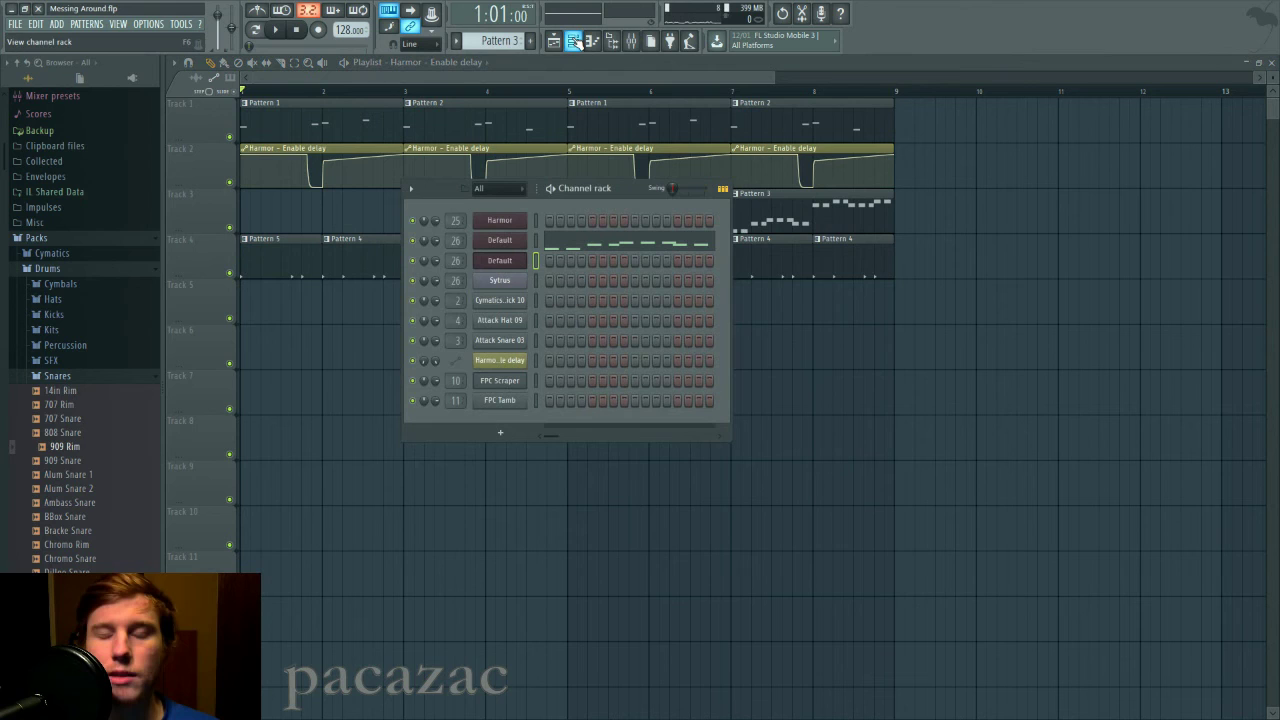
pyautogui.click(536, 260)
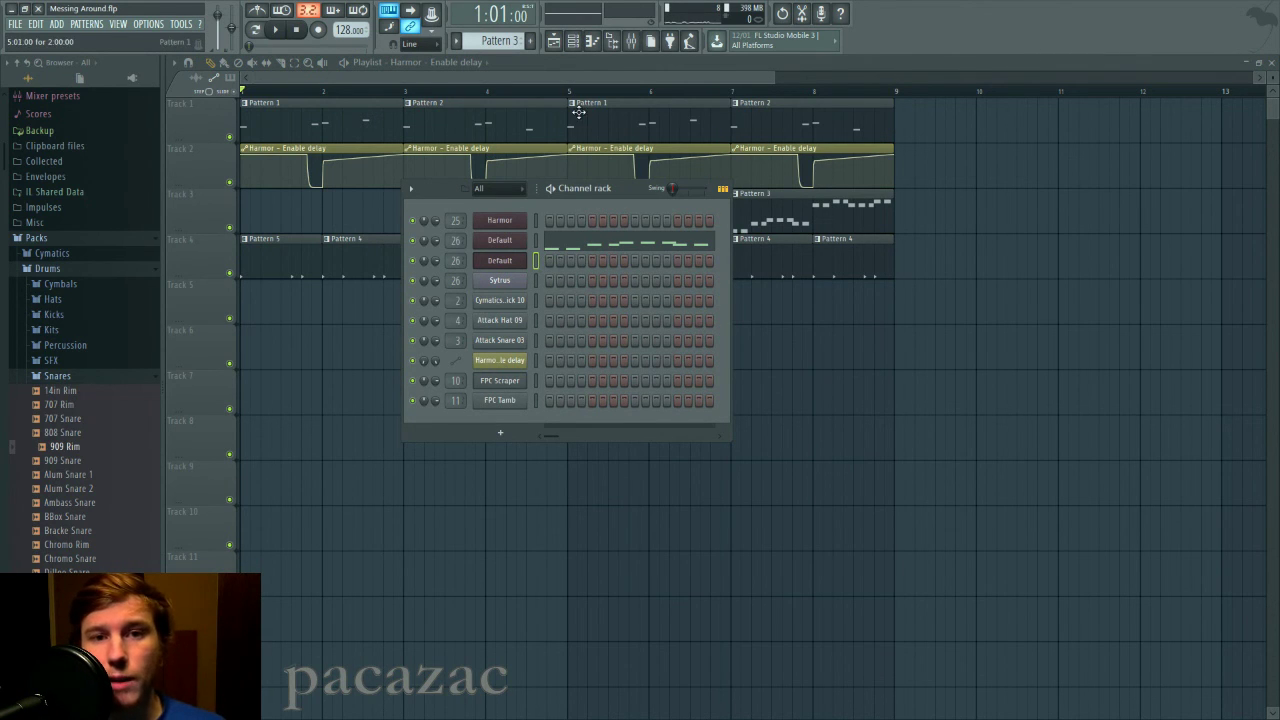
pyautogui.press('F6')
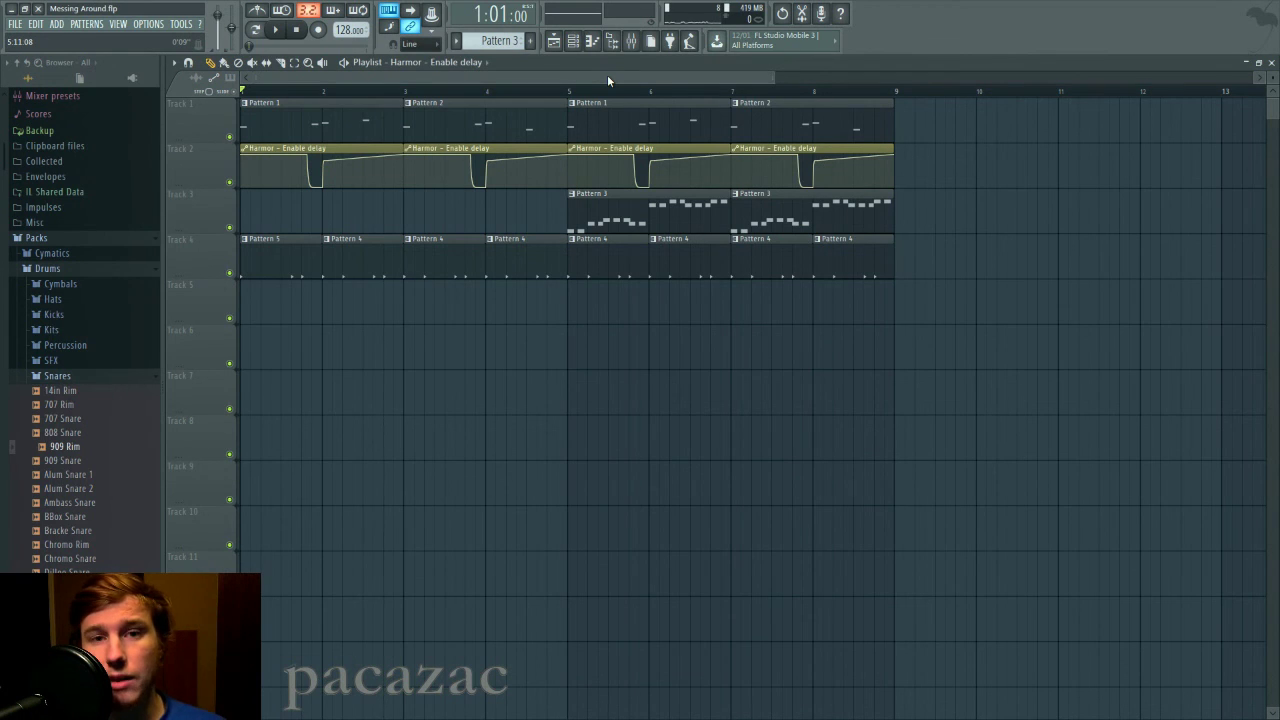